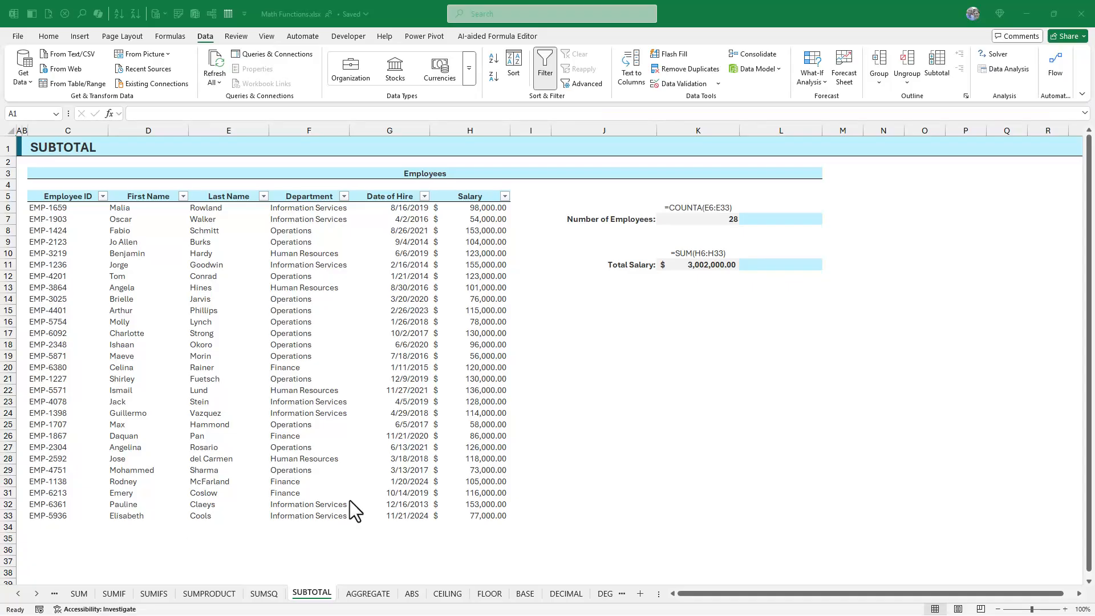
Inspect the COUNTA formula in K7 and the SUM formula in K11 against their Last Name and Salary source ranges.
click(724, 220)
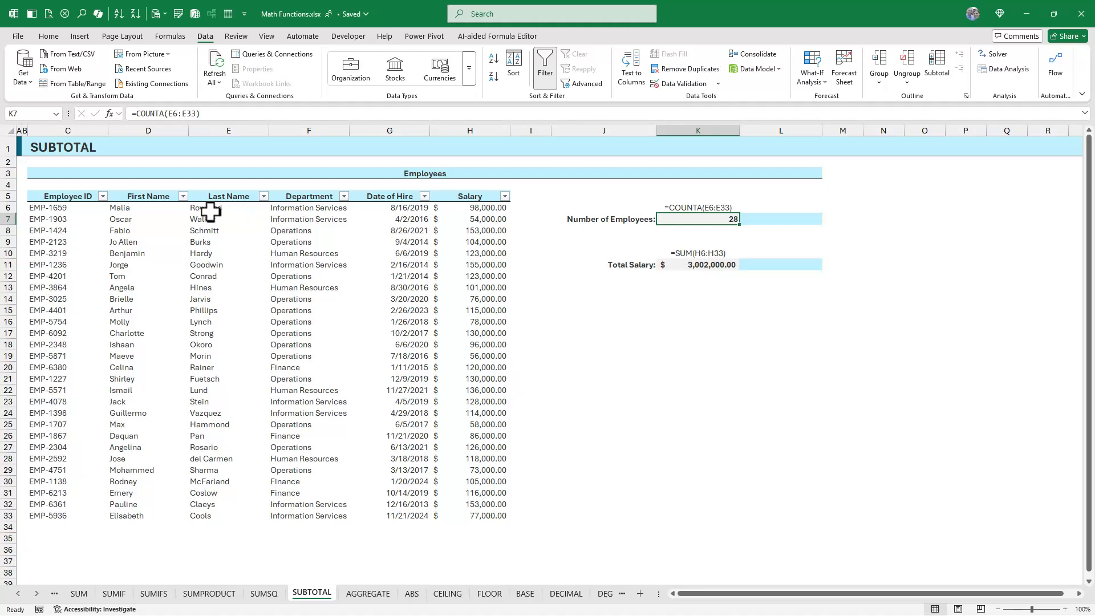
drag(212, 209, 212, 322)
click(710, 266)
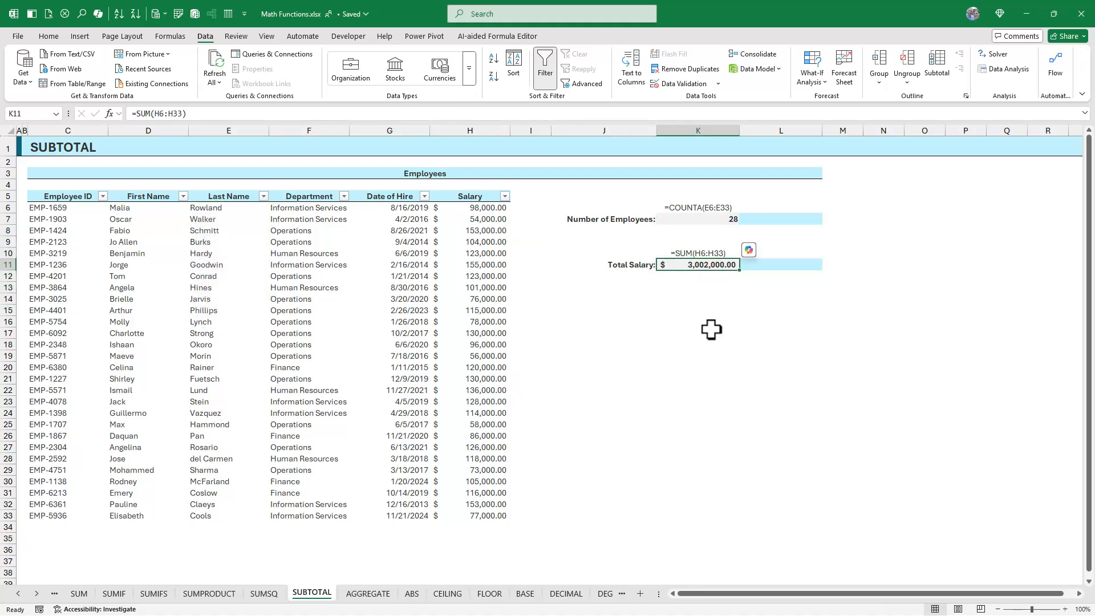
drag(490, 209, 497, 511)
click(385, 320)
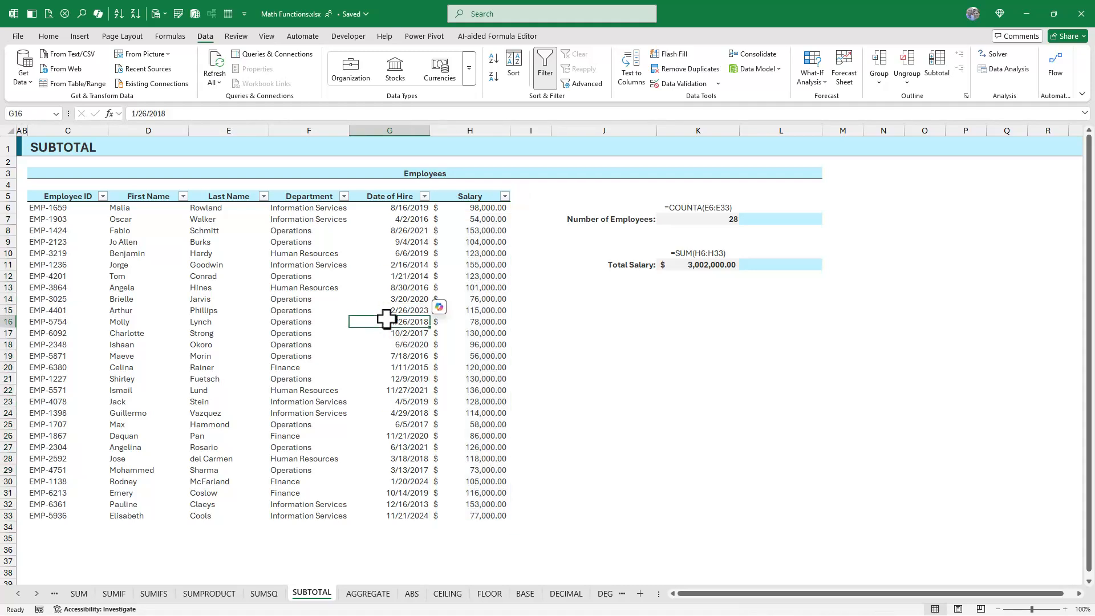
Filter the Department column to exclude Operations, and clear that filter again.
click(343, 197)
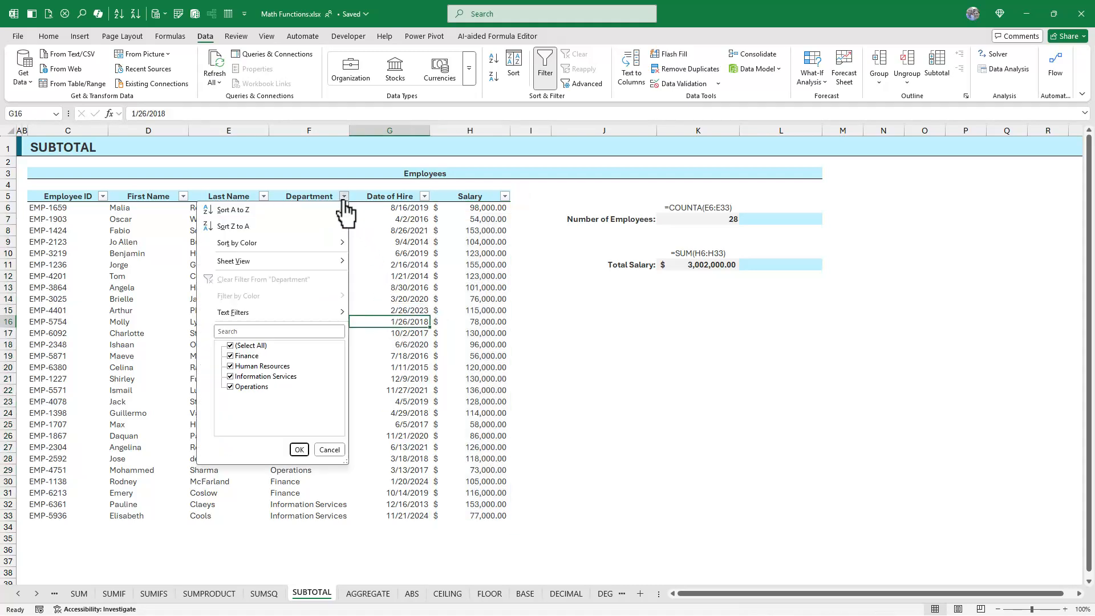
click(229, 387)
click(229, 387)
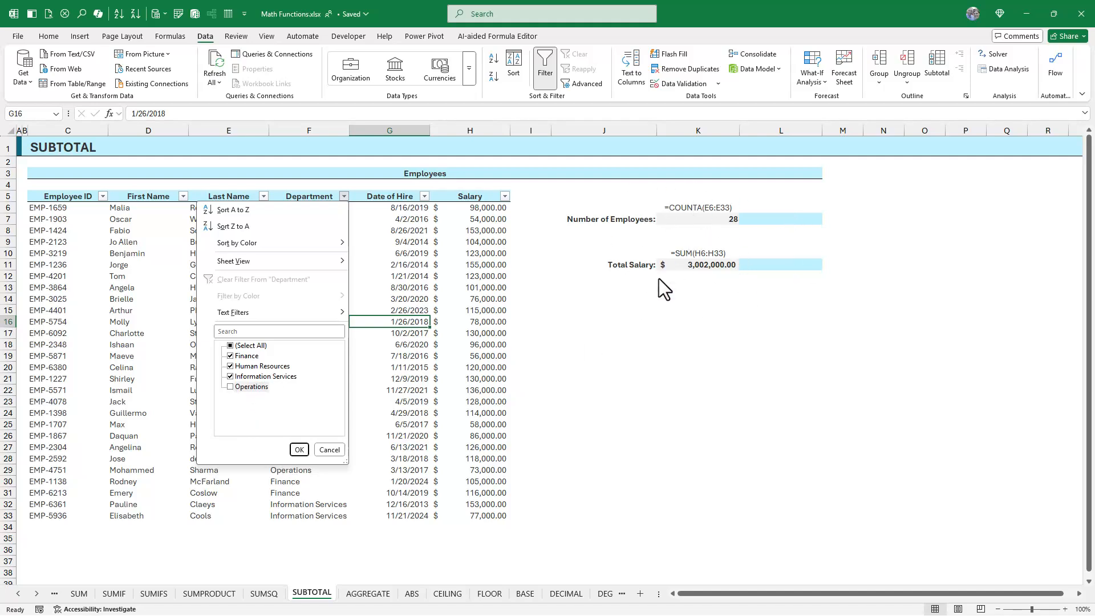
click(299, 450)
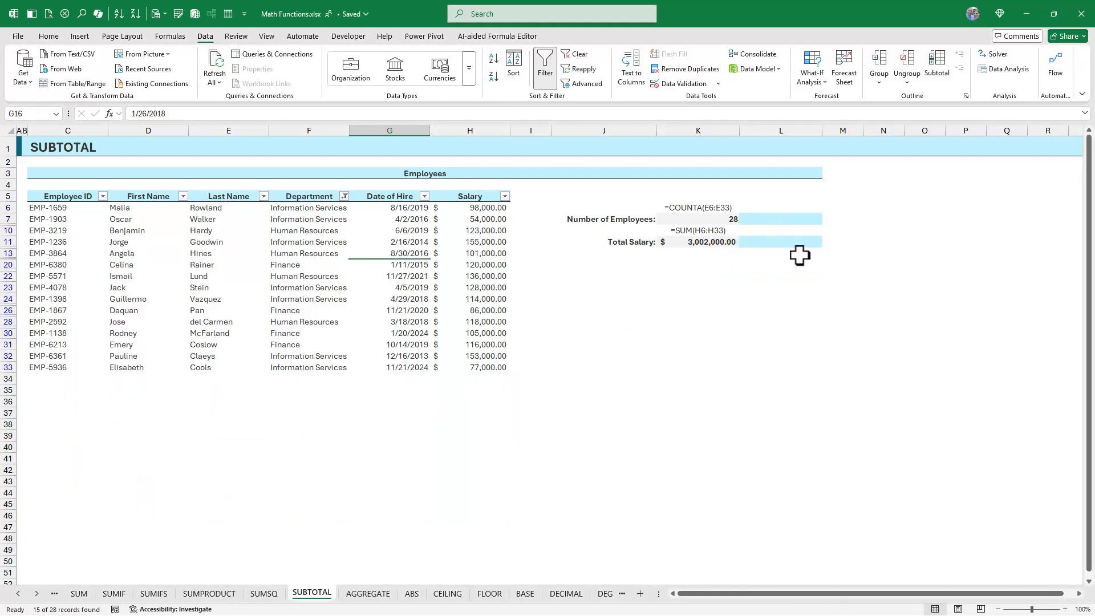
click(344, 196)
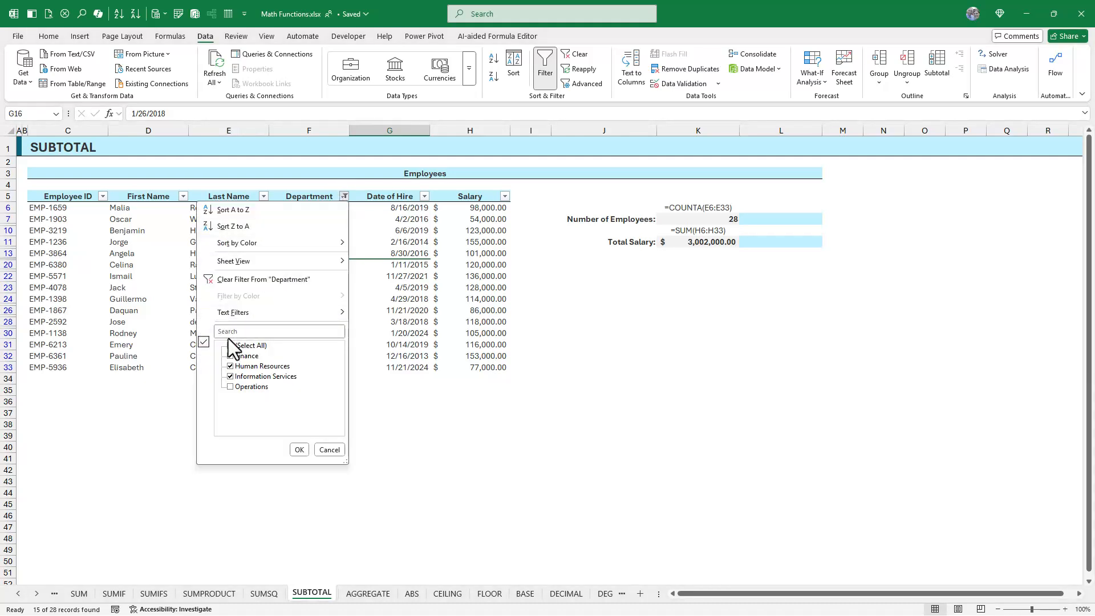
click(242, 285)
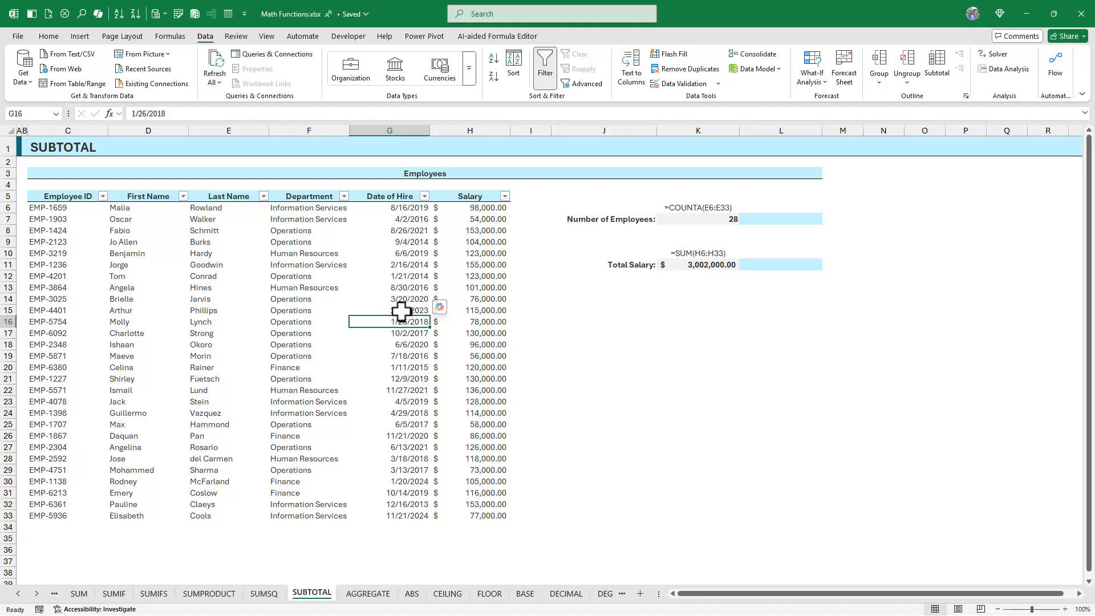
click(762, 221)
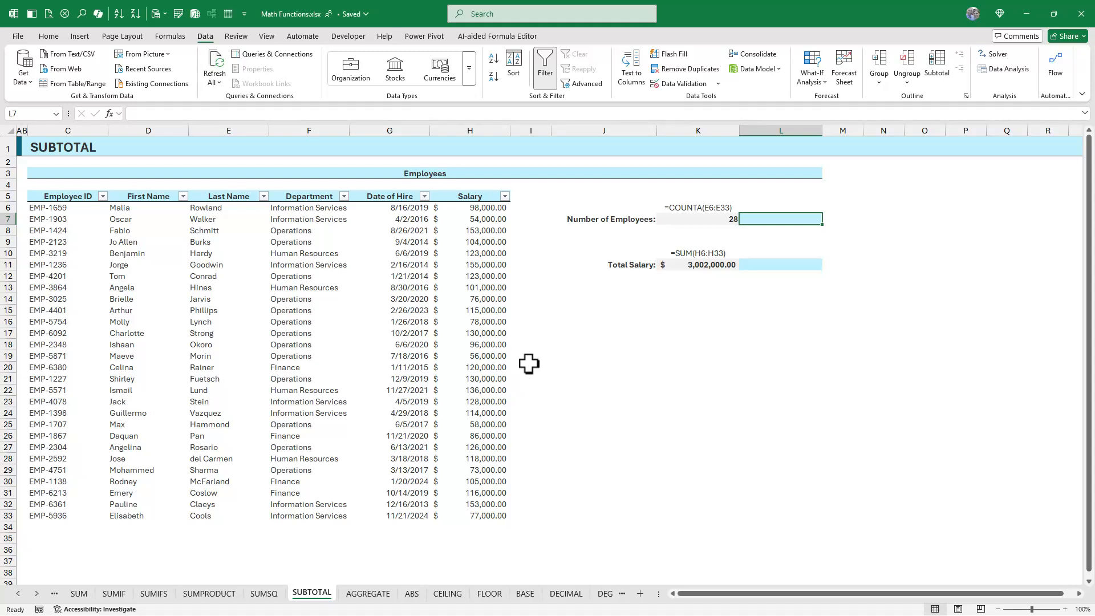
click(166, 36)
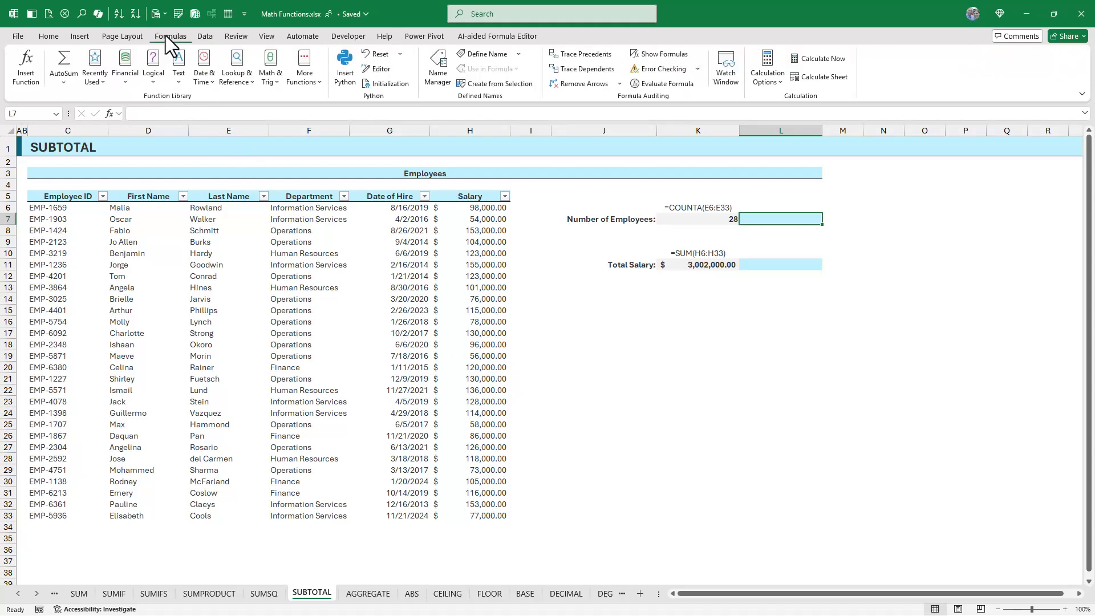
click(266, 87)
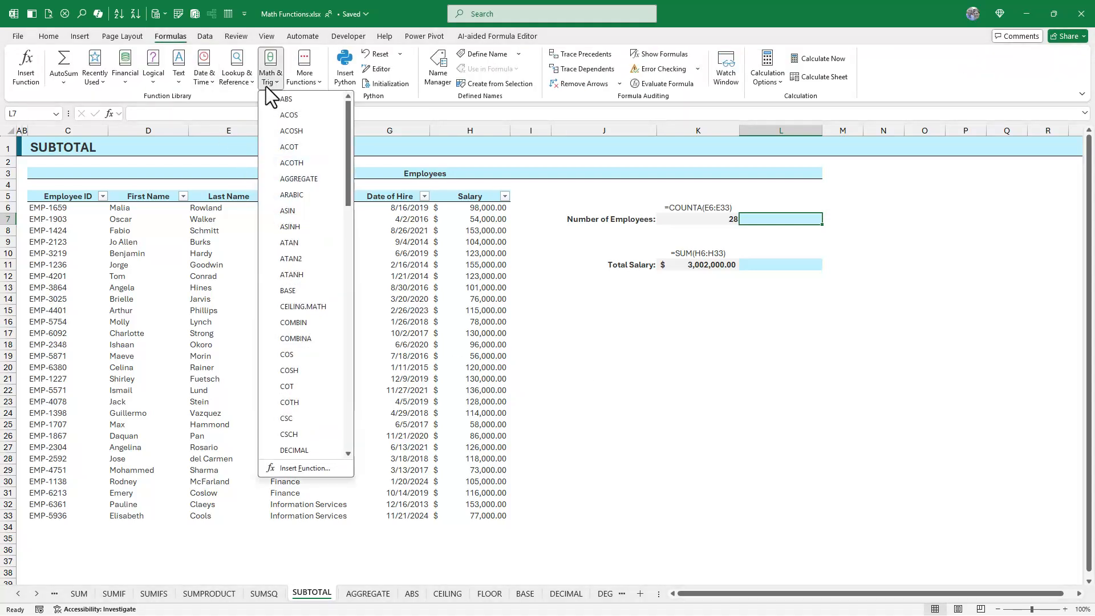
scroll(279, 203, down, 15)
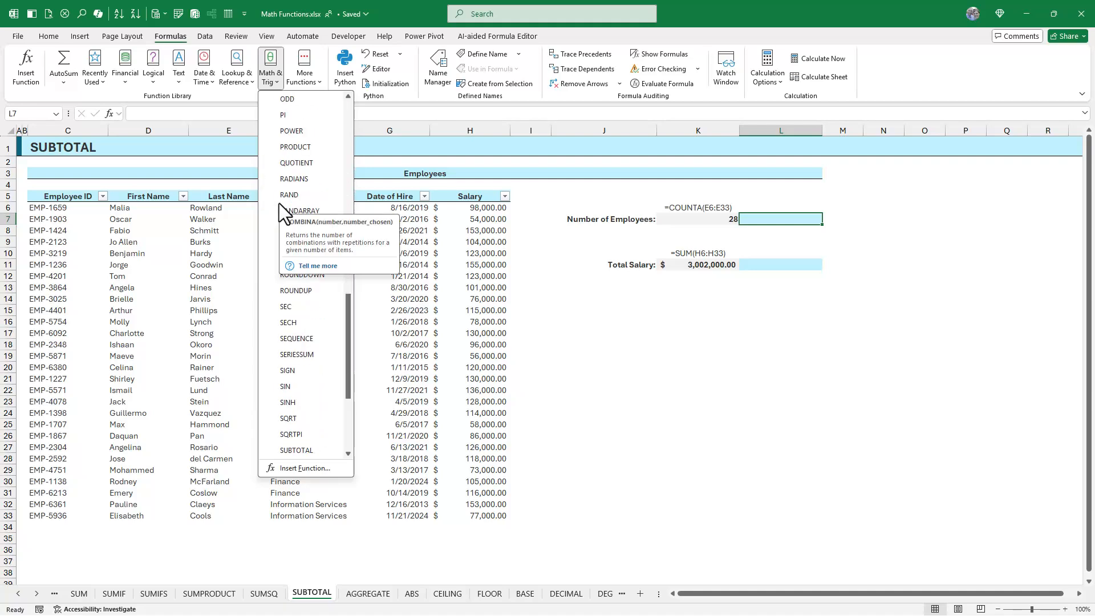
scroll(320, 312, down, 2)
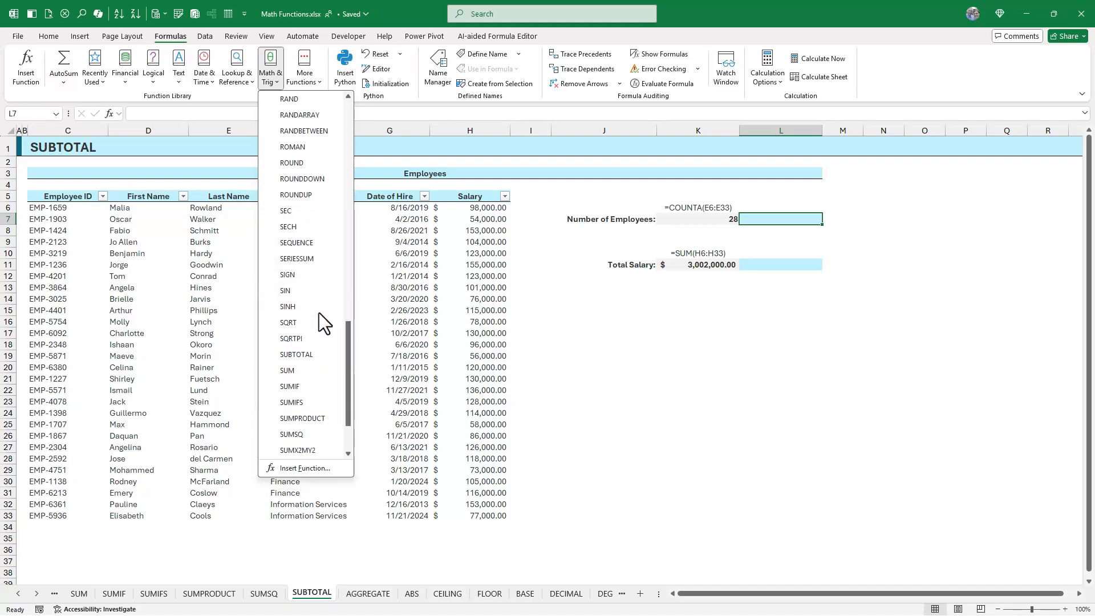
click(309, 359)
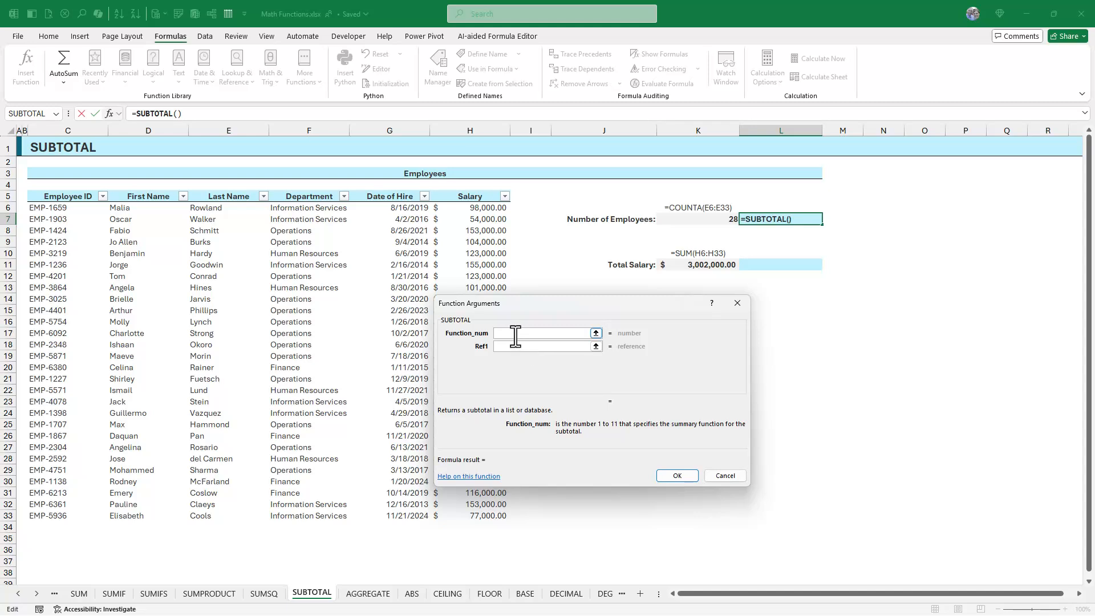
text(1)
key(Tab)
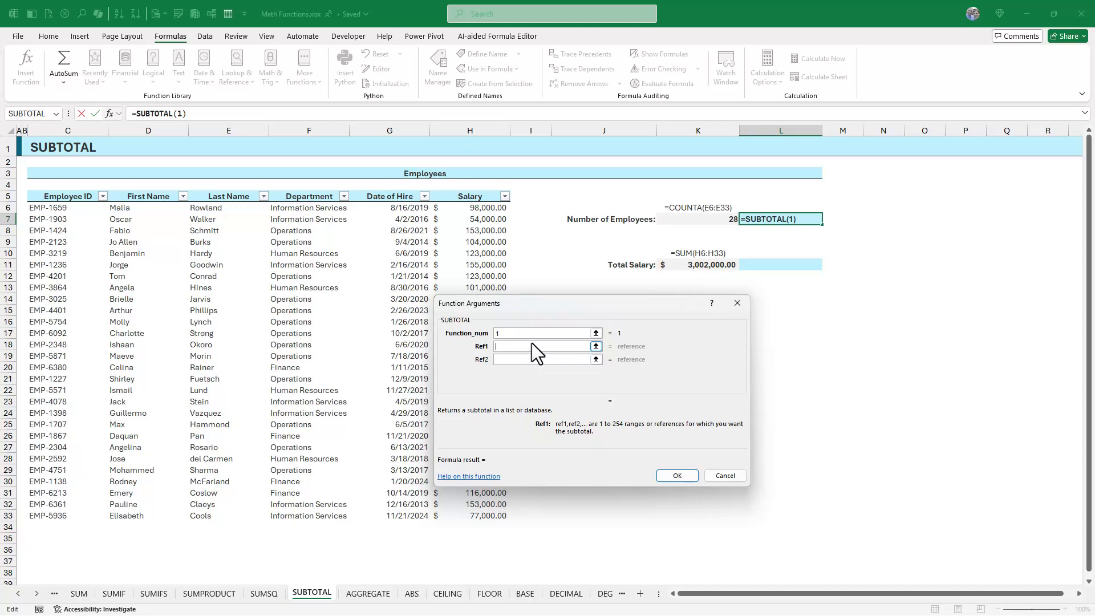
click(722, 476)
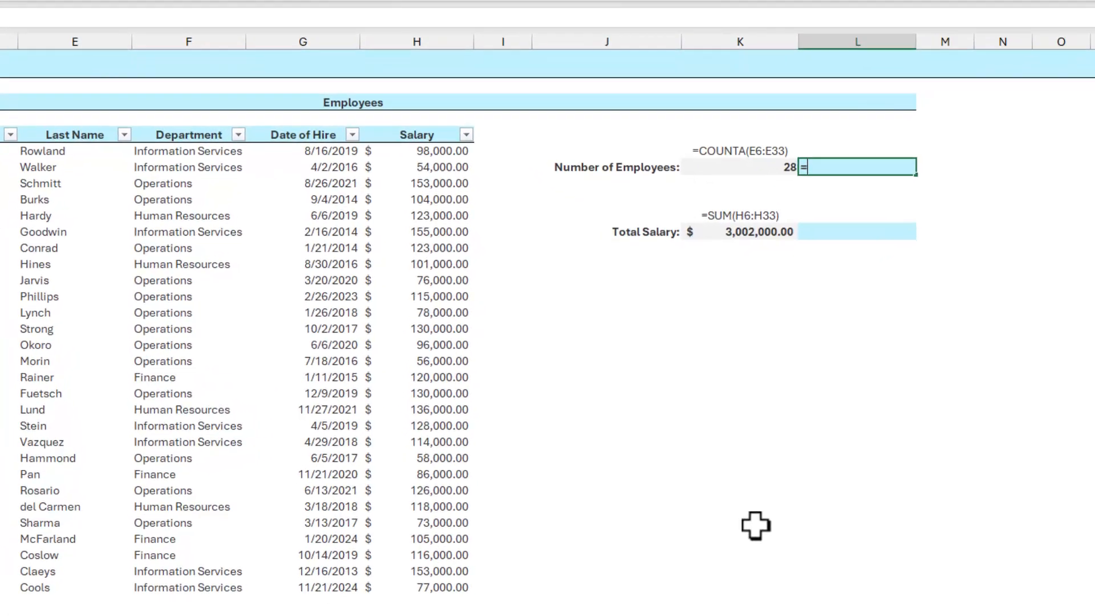
Enter =SUBTOTAL(103,E6:E33) in cell L7 to count only the visible employees with COUNTA.
text(=su)
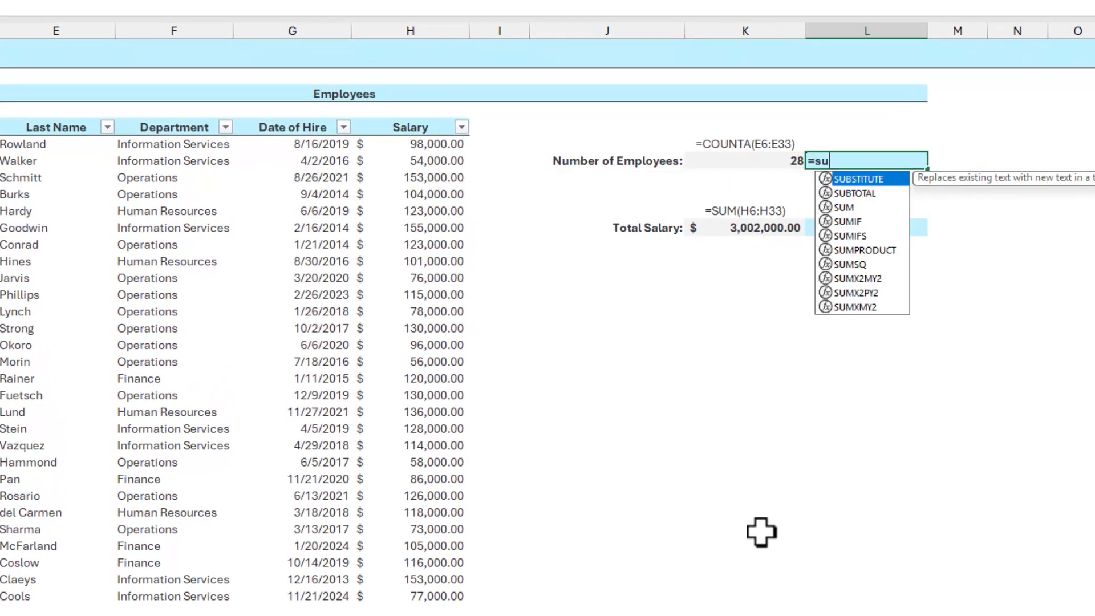
text(bt)
key(Tab)
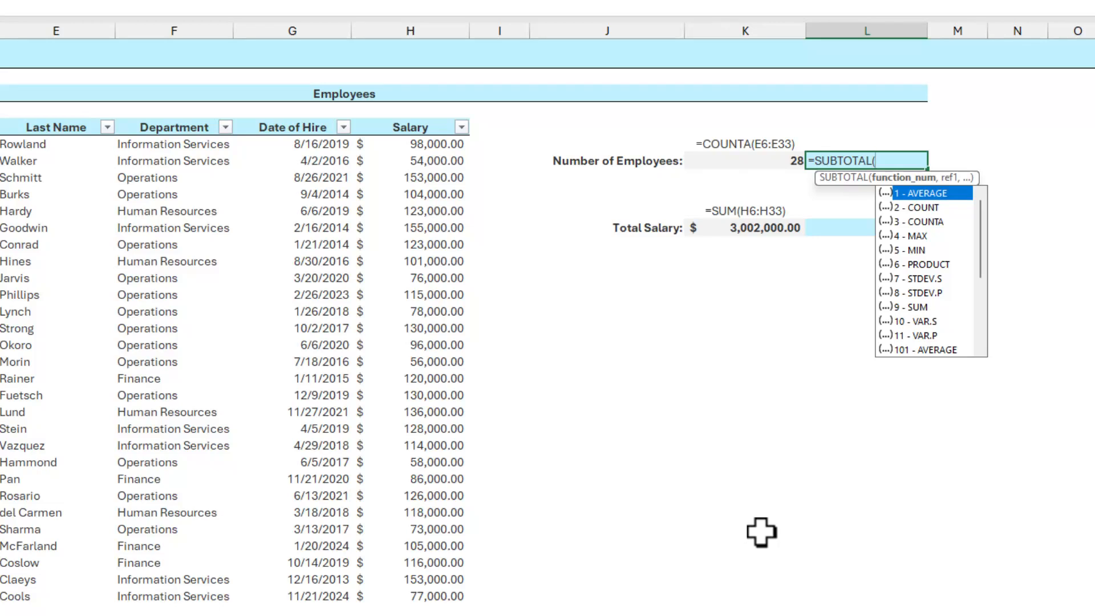
scroll(925, 257, down, 1)
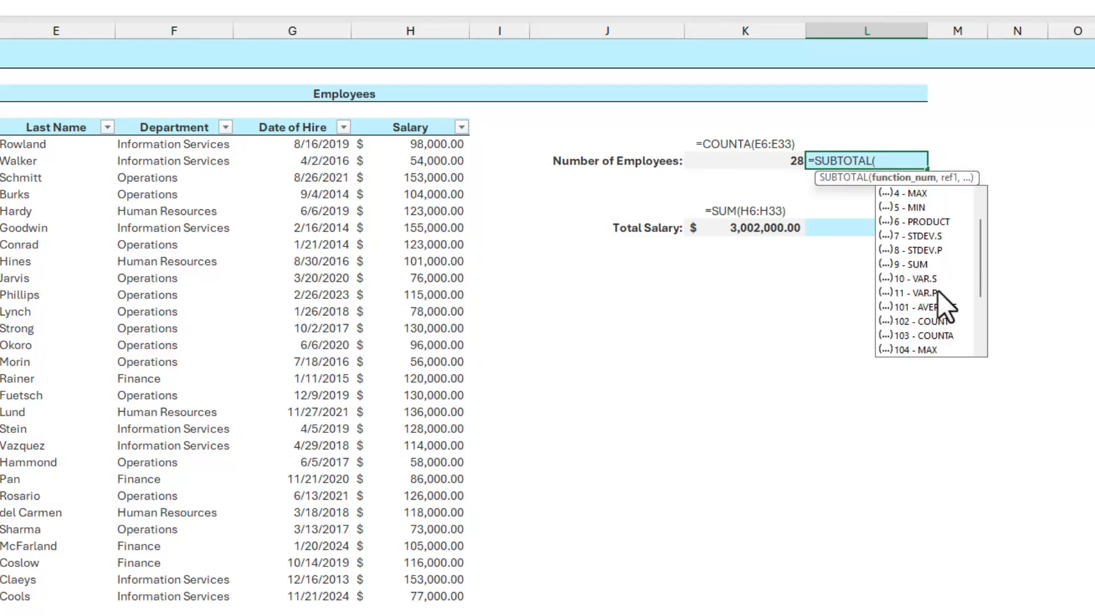
click(941, 337)
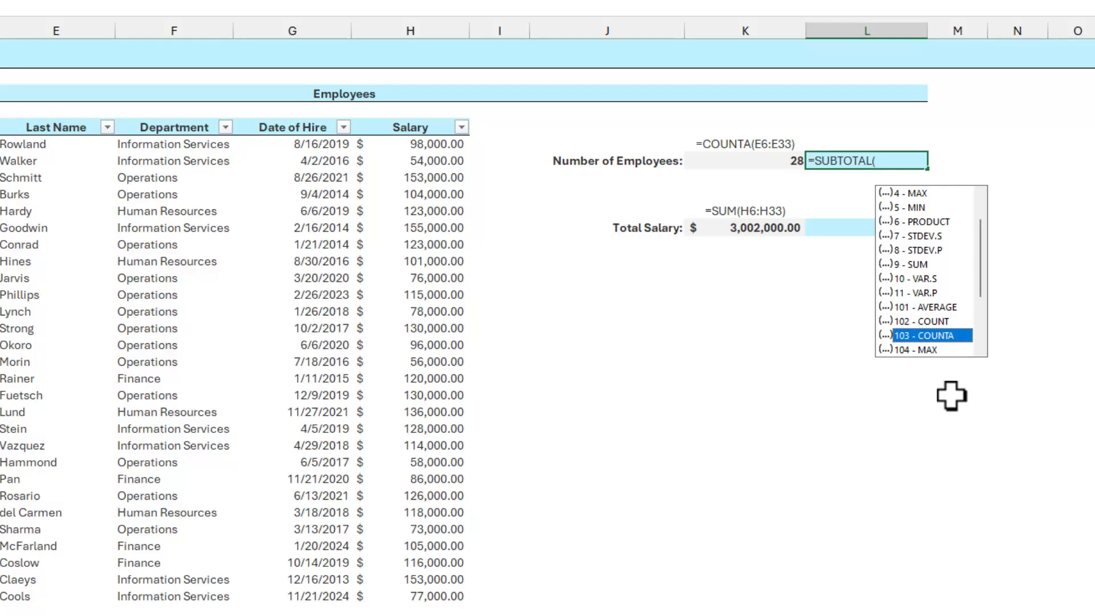
key(Tab)
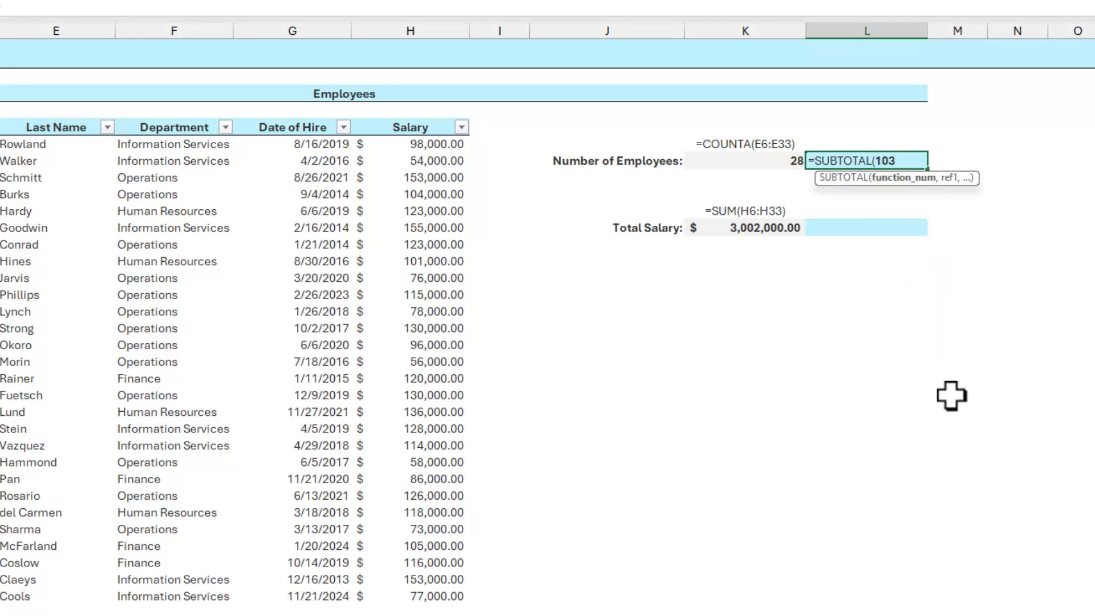
text(,)
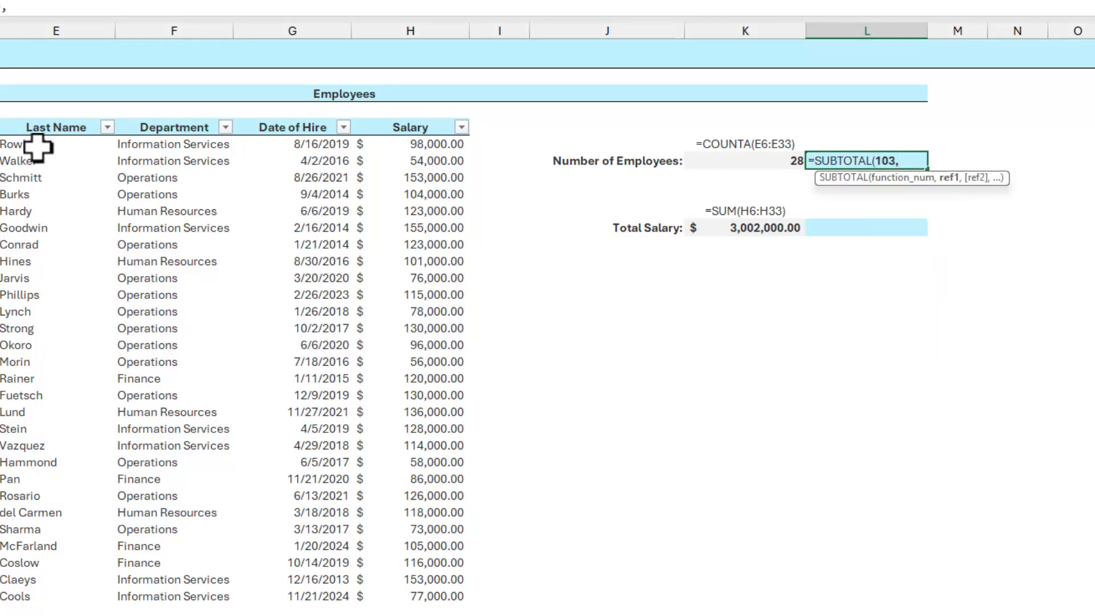
drag(38, 144, 39, 594)
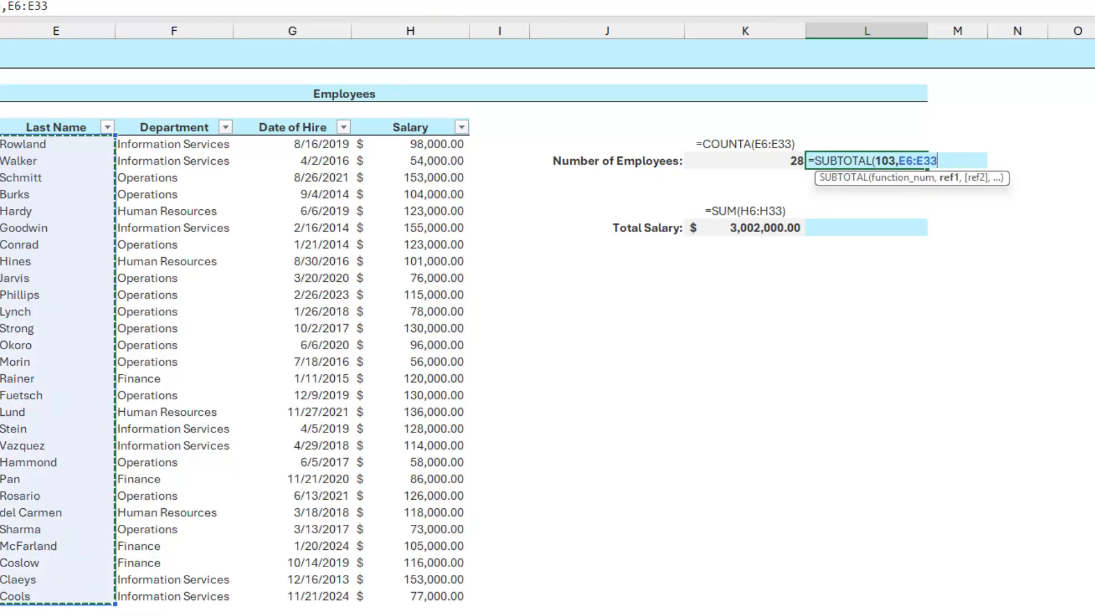
text())
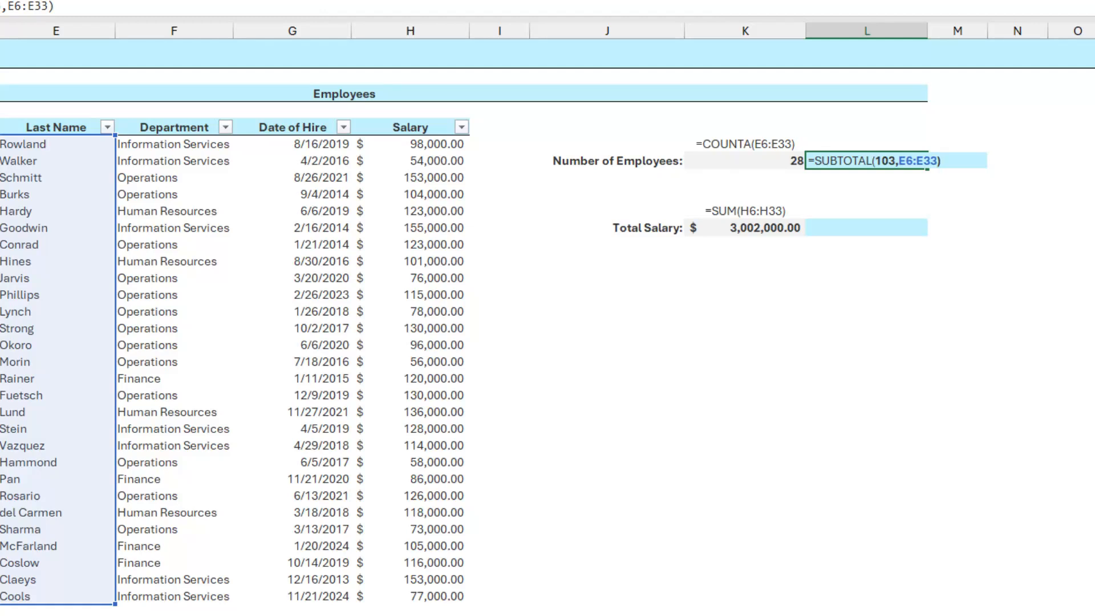
key(Return)
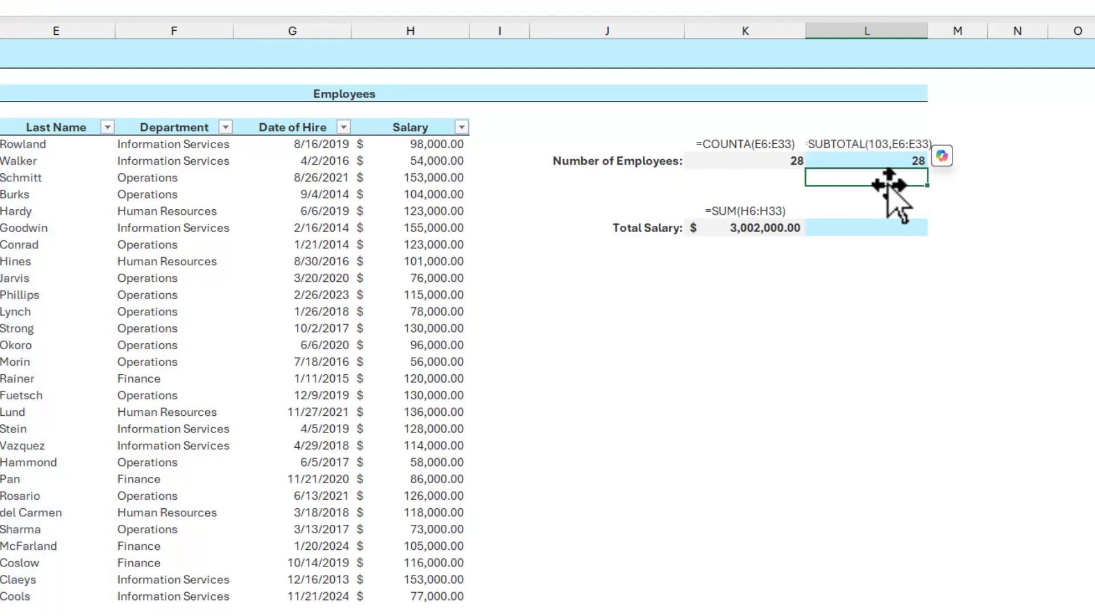
Compare the COUNTA and SUBTOTAL employee counts and their formula labels in K6:L7.
click(888, 143)
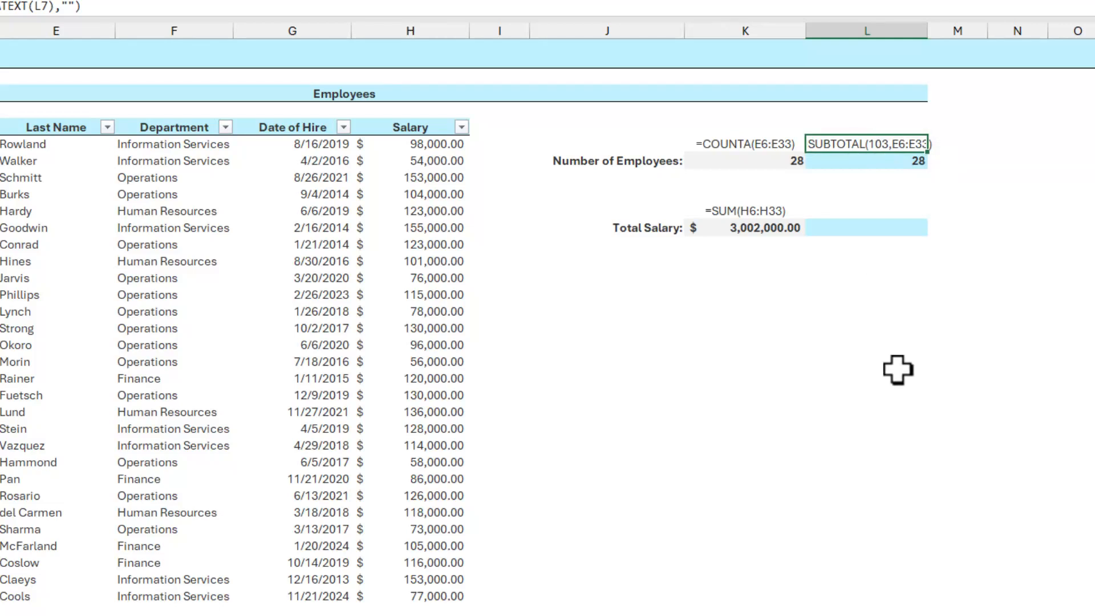
click(728, 144)
click(876, 163)
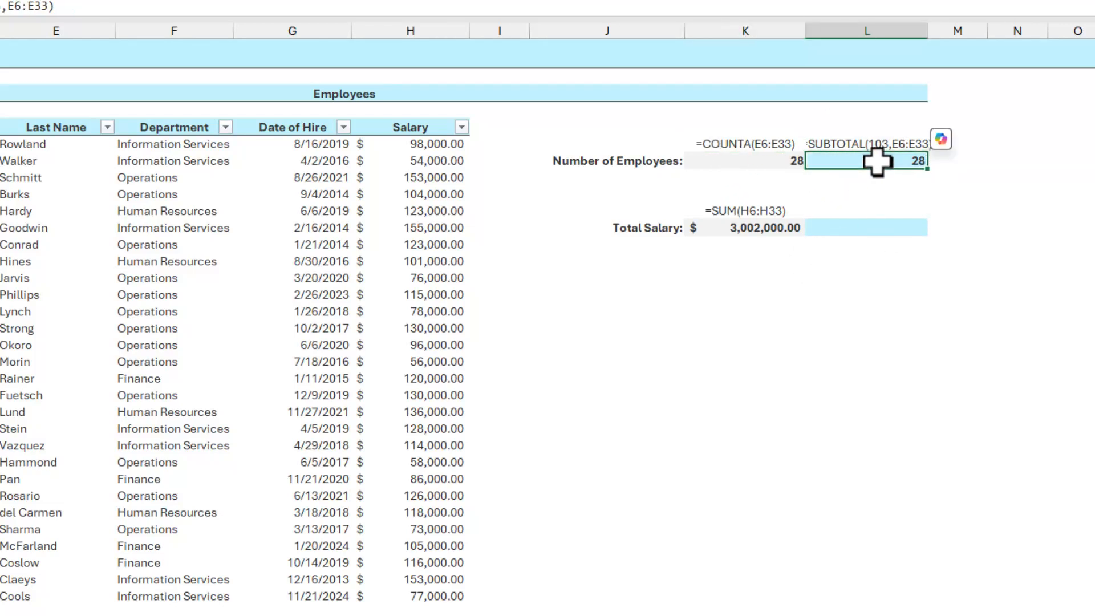
click(748, 162)
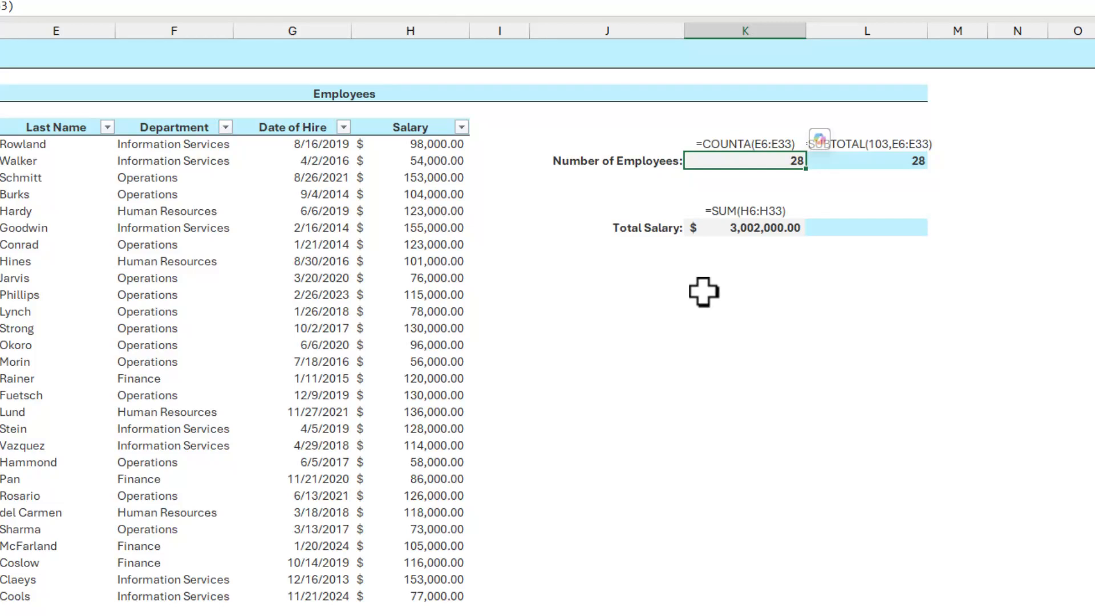
Filter the Department column to exclude Finance, and check the employee counts in K7 and L7.
click(171, 176)
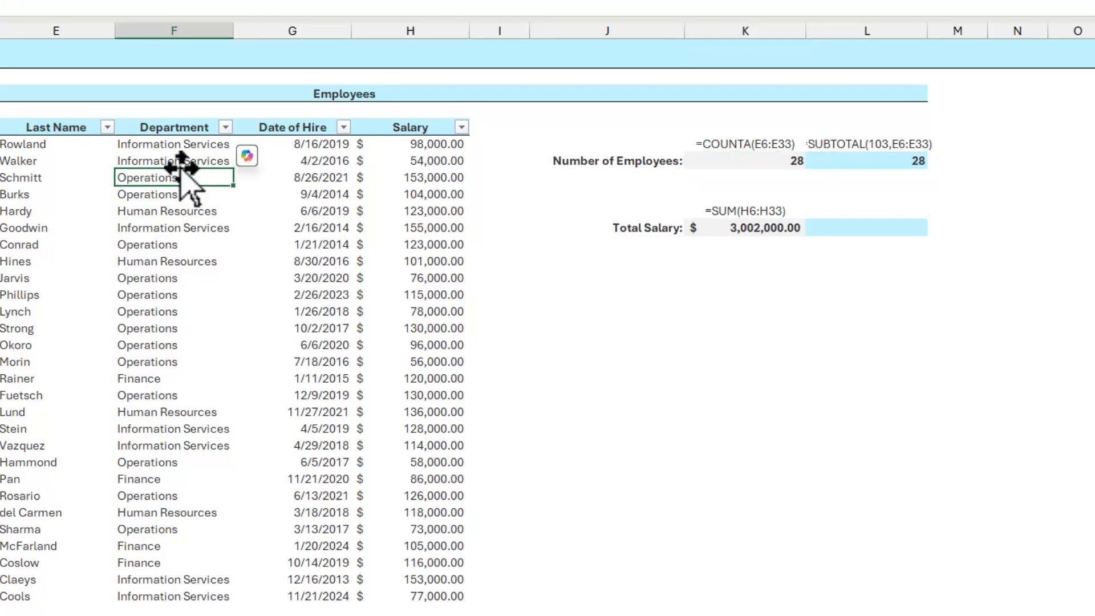
click(226, 127)
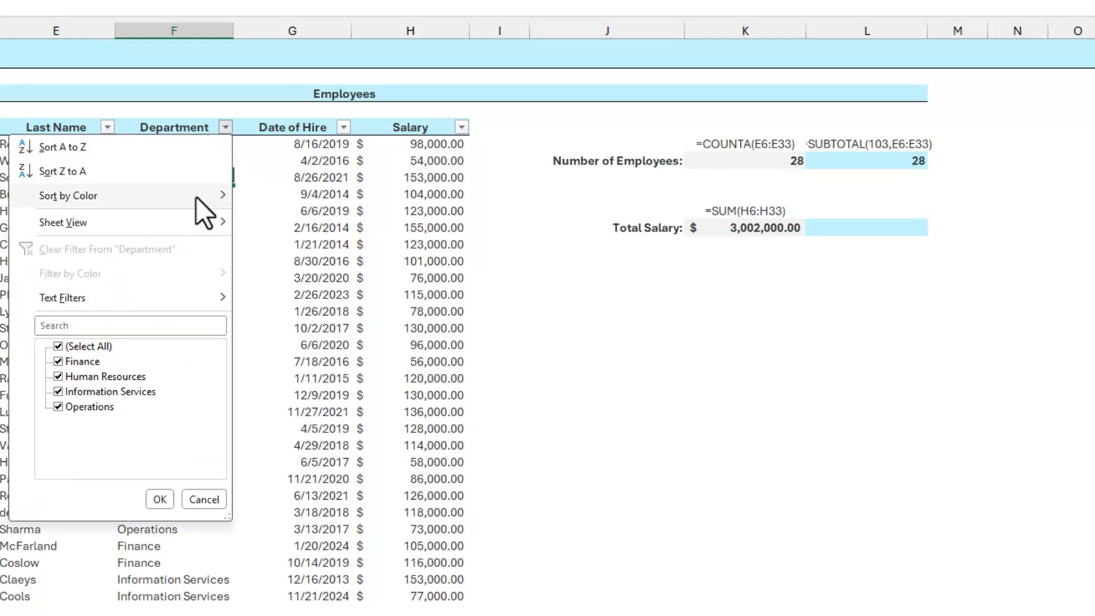
click(57, 362)
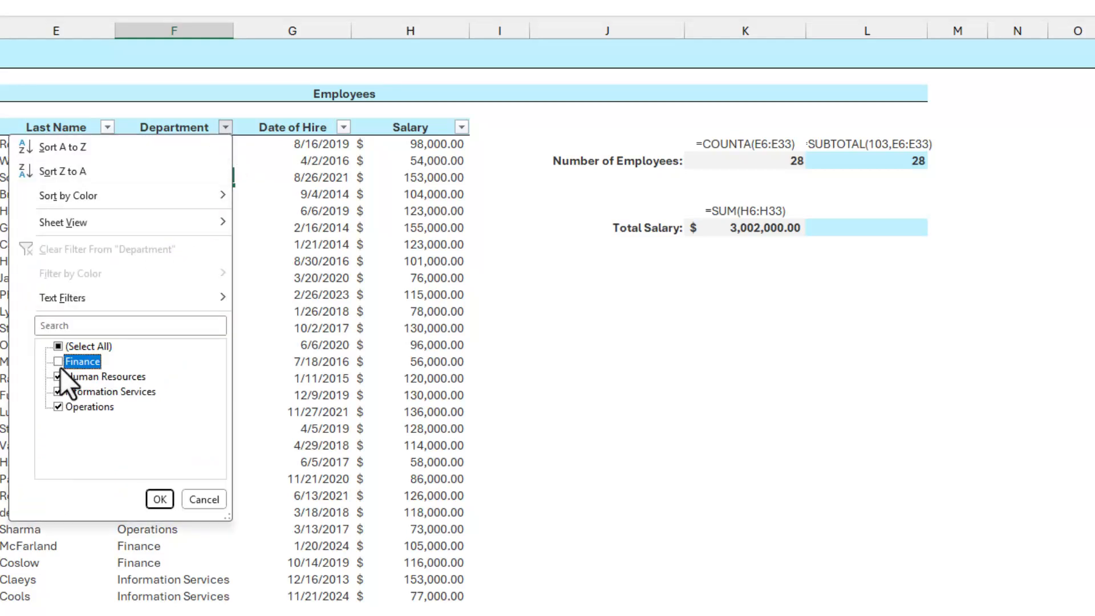
click(159, 499)
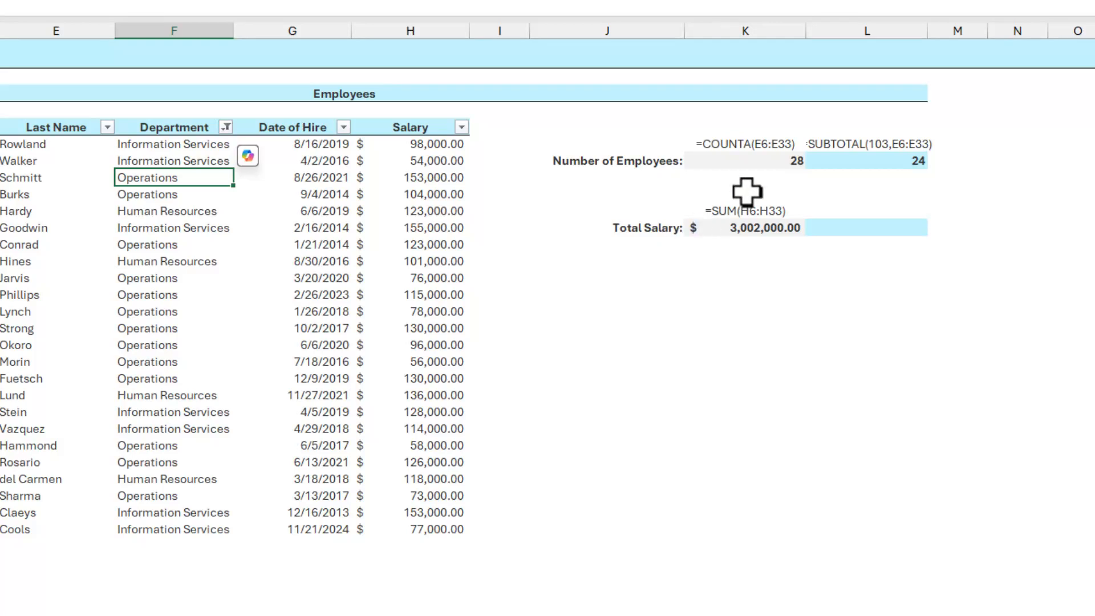
click(756, 167)
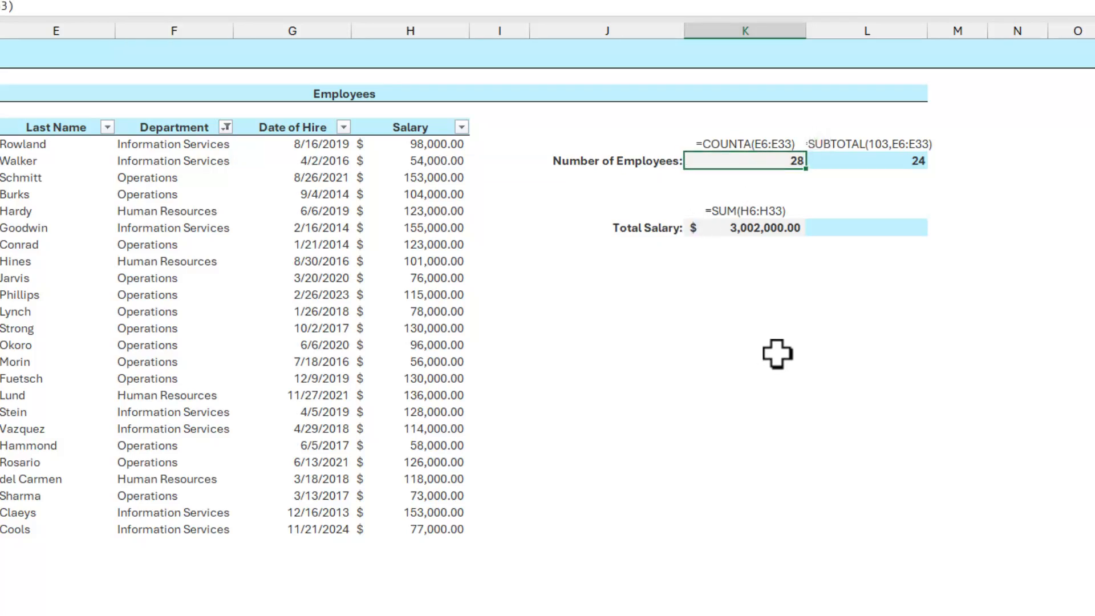
click(909, 164)
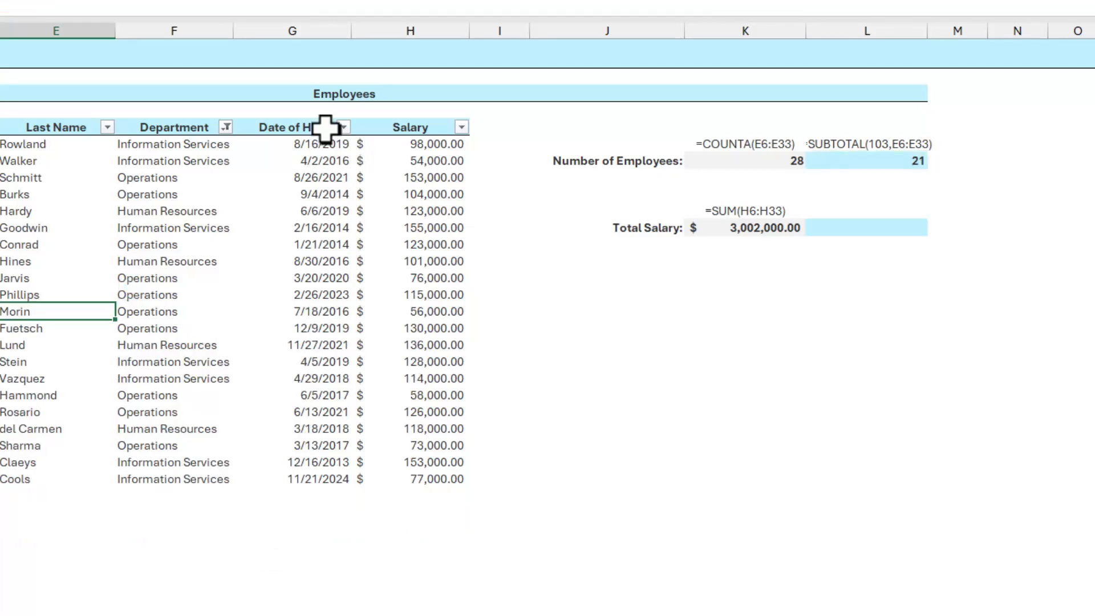
Clear the filter from the Department column and check the SUBTOTAL employee count in L7.
click(225, 127)
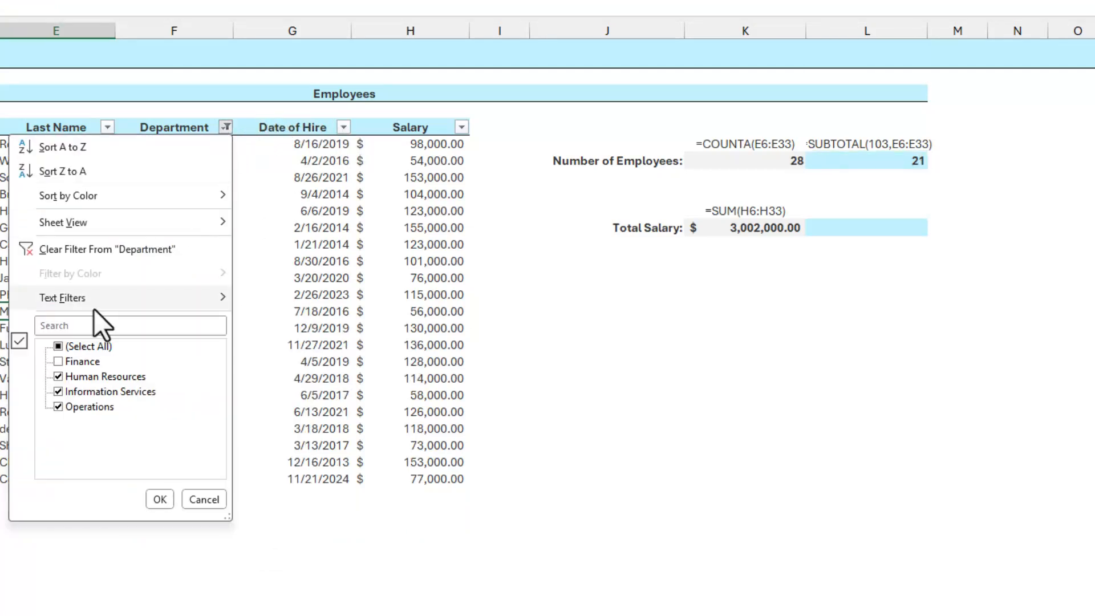
click(90, 249)
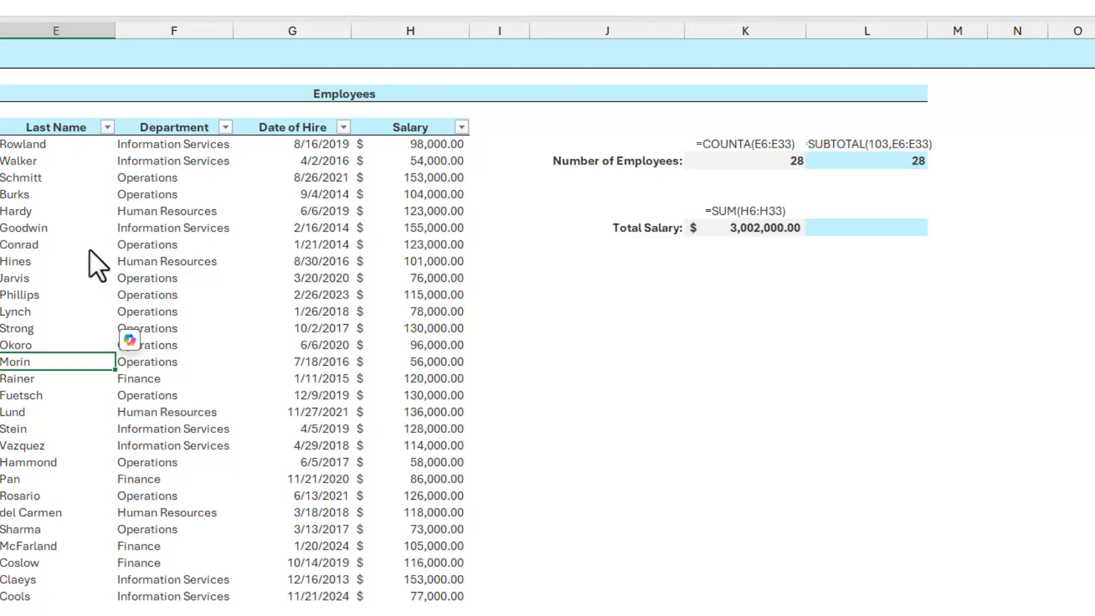
click(280, 299)
click(905, 161)
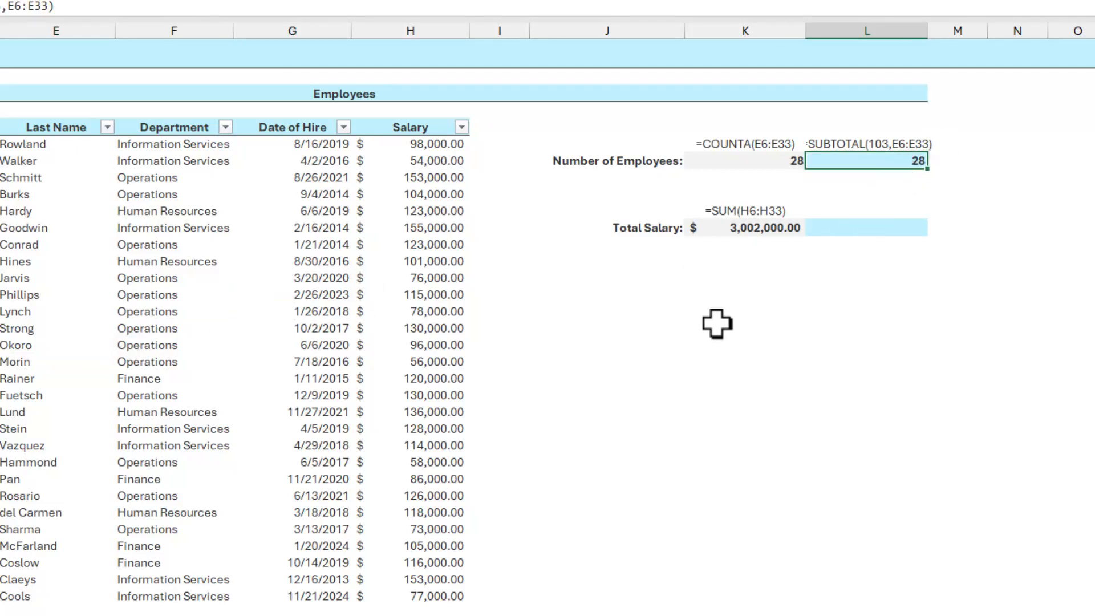
Enter =SUBTOTAL(9,H6:H33) in L11 to total the visible salaries with SUM, and format the result as Accounting currency.
click(872, 227)
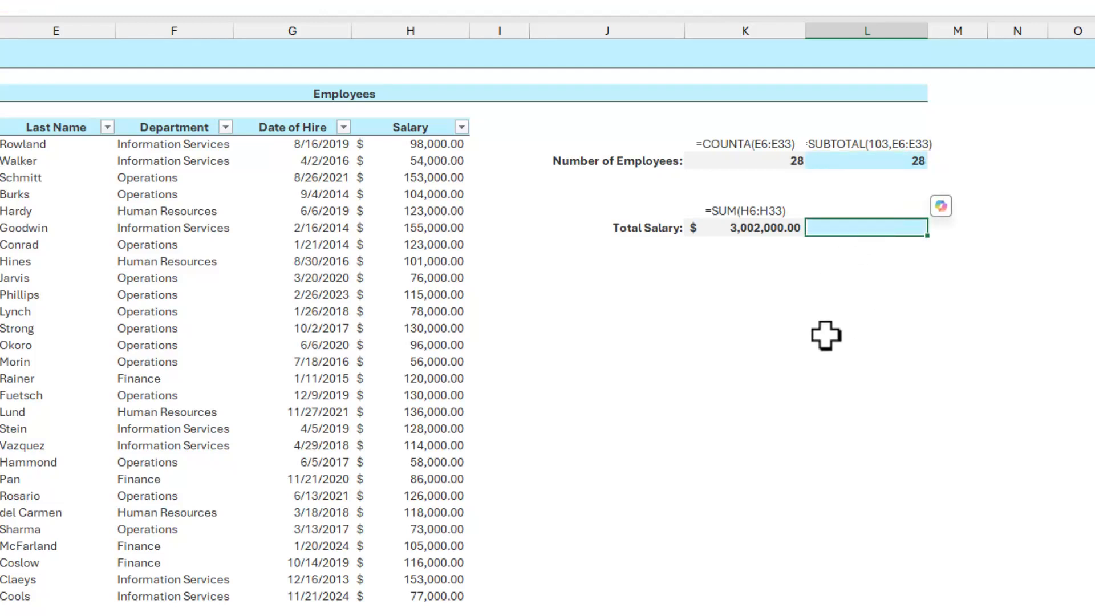
text(=subtot)
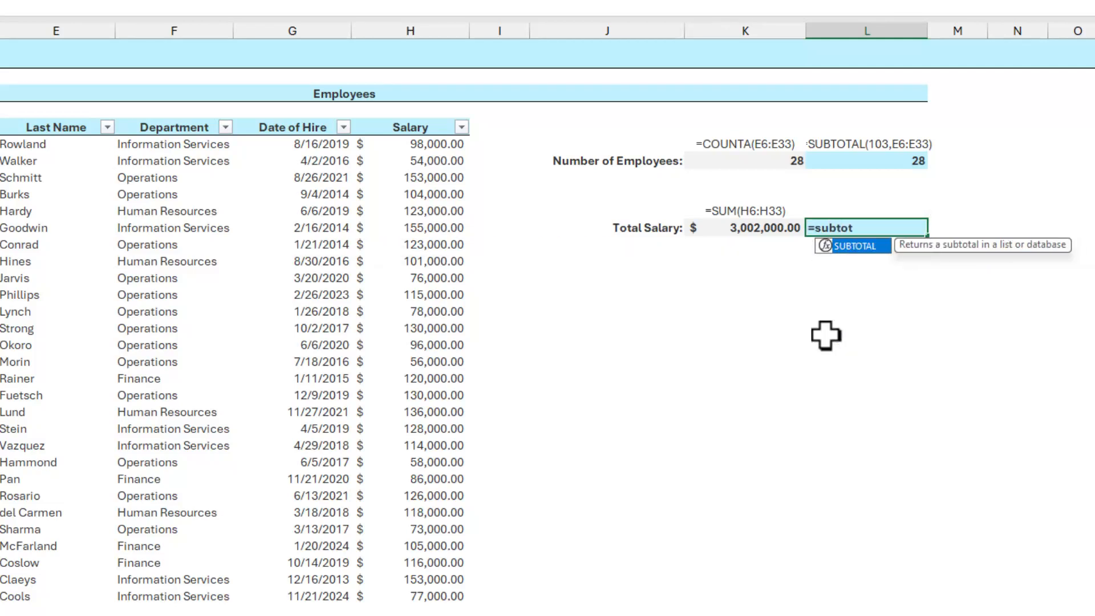
key(Tab)
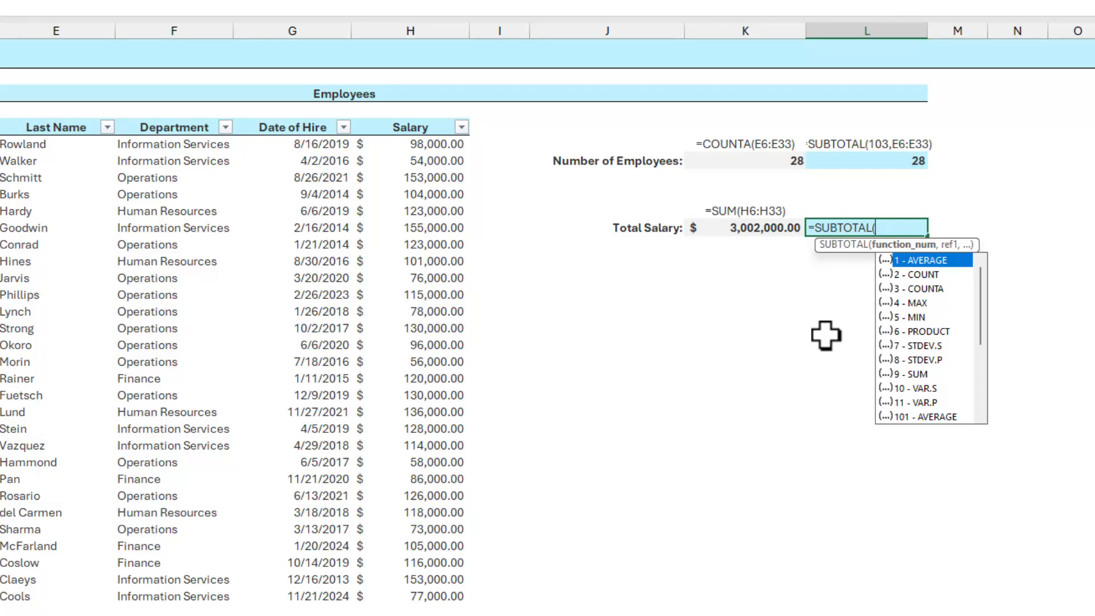
key(Down)
key(Down)
key(Down)
key(Down)
key(Down)
key(Down)
key(Down)
key(Down)
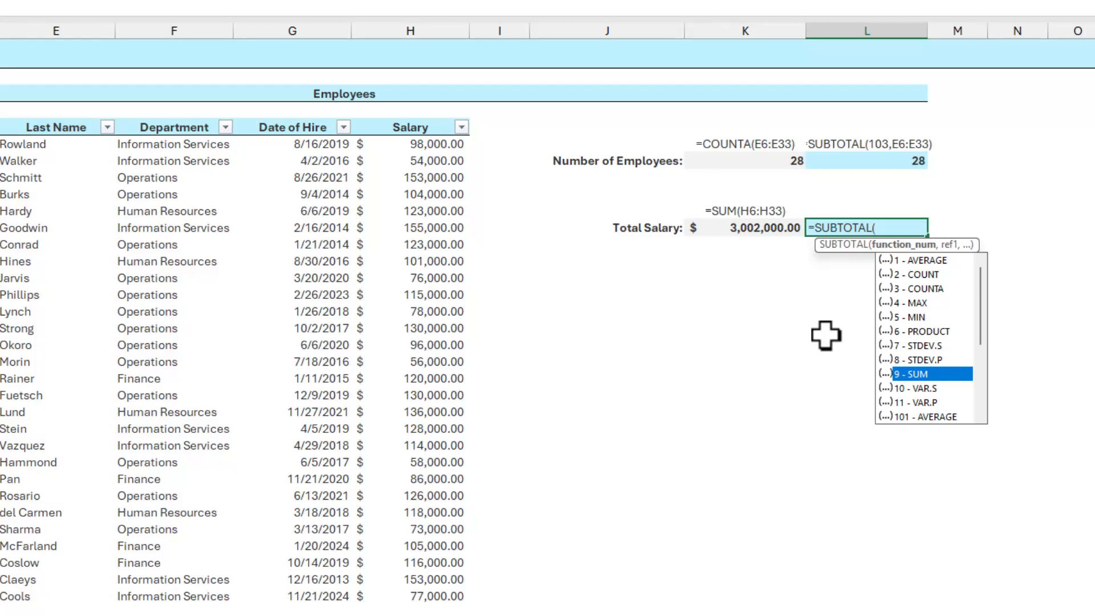
key(Tab)
text(,)
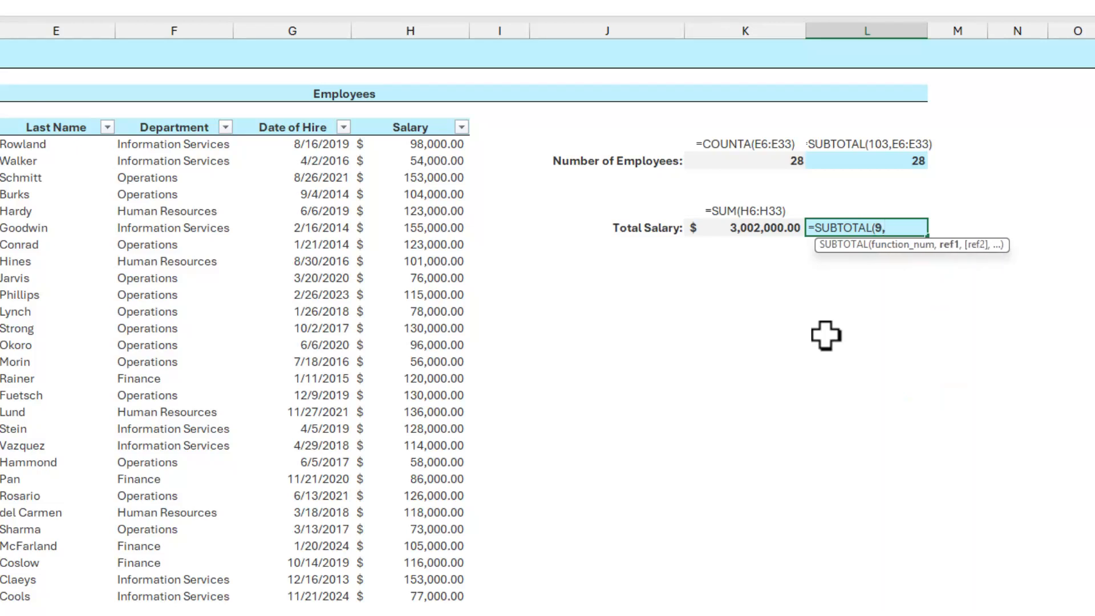
drag(421, 144, 450, 595)
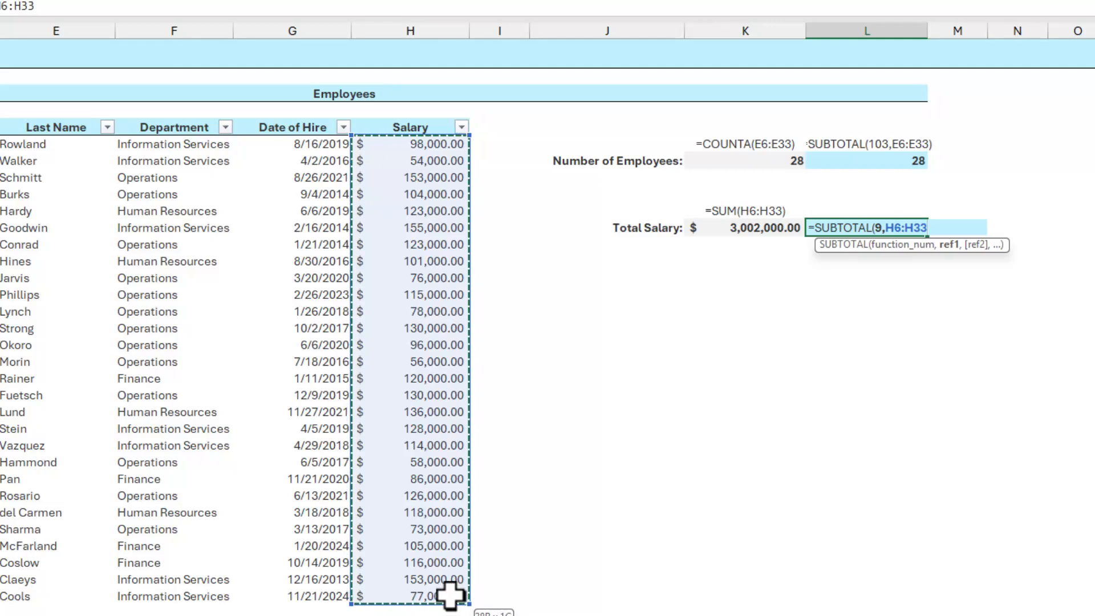
text())
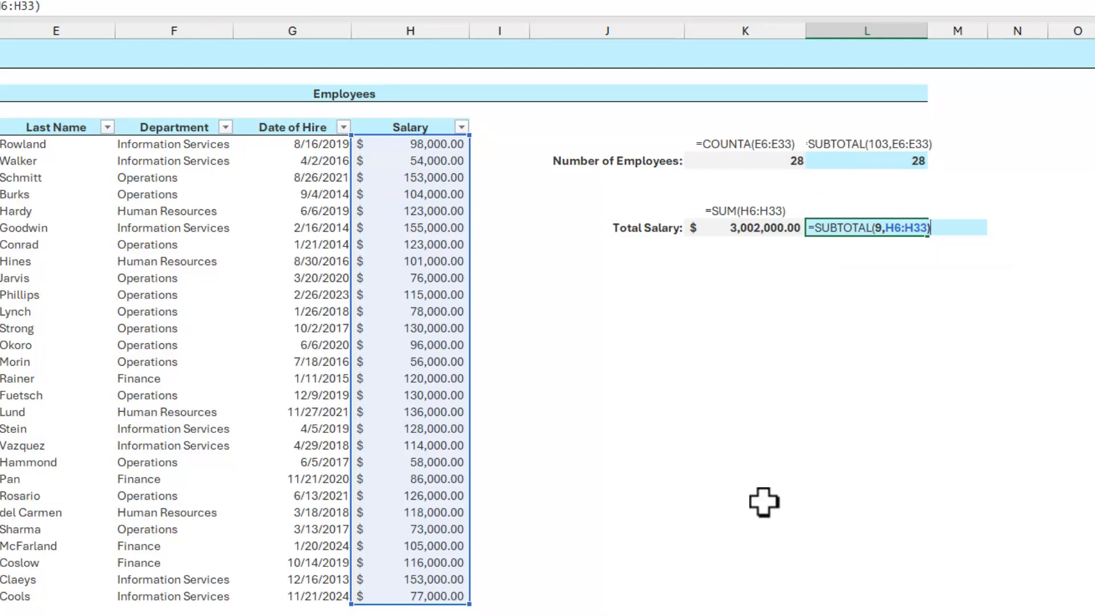
key(Return)
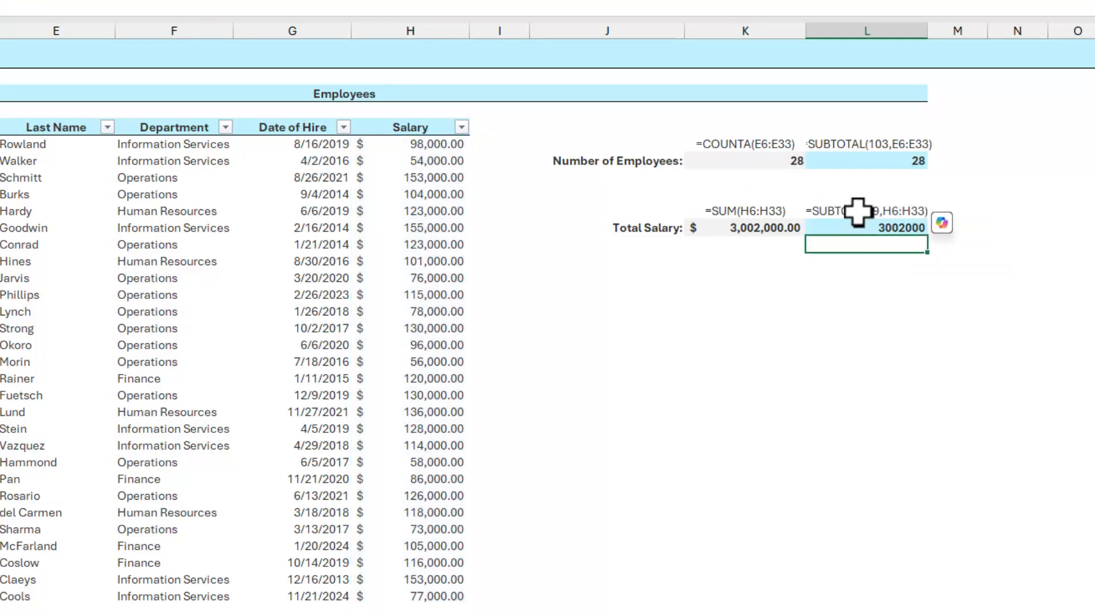
click(849, 227)
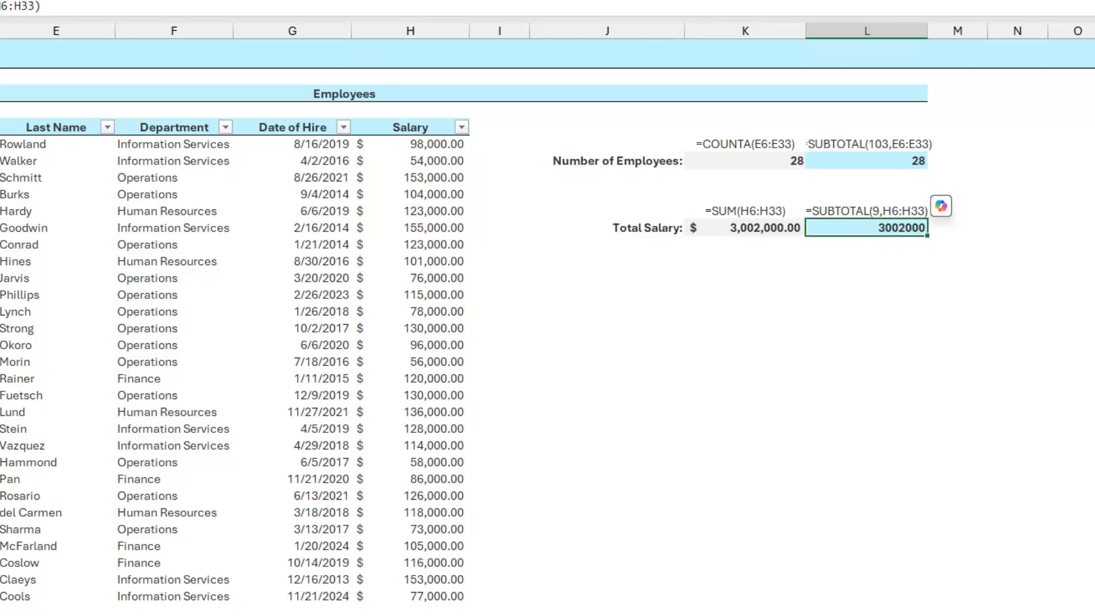
click(286, 1)
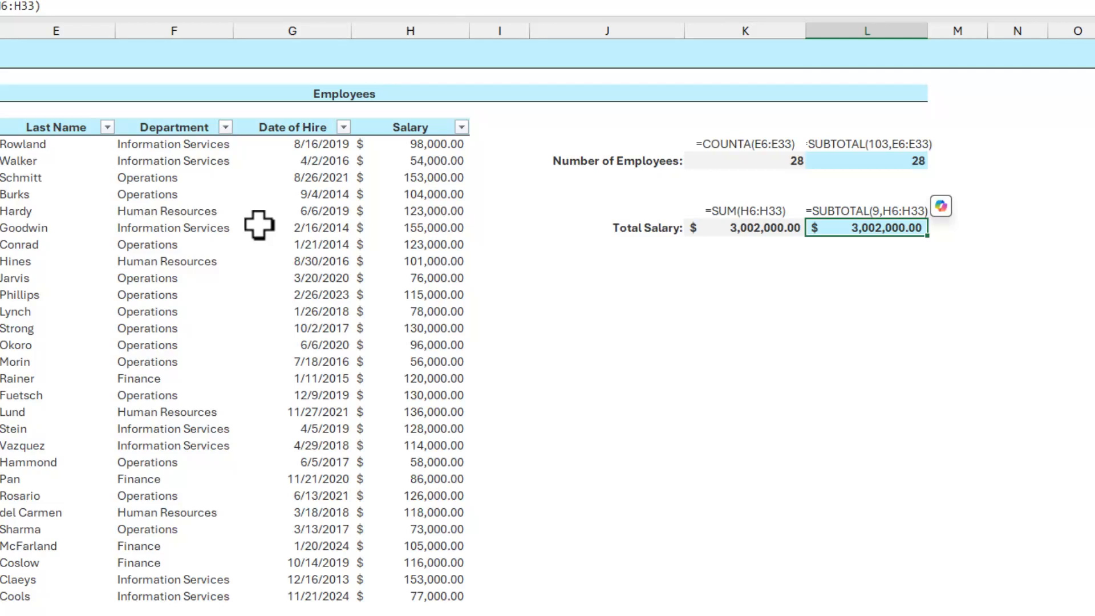
Filter the Department column to exclude Finance to compare the salary totals in K11 and L11, and clear that filter again.
click(203, 228)
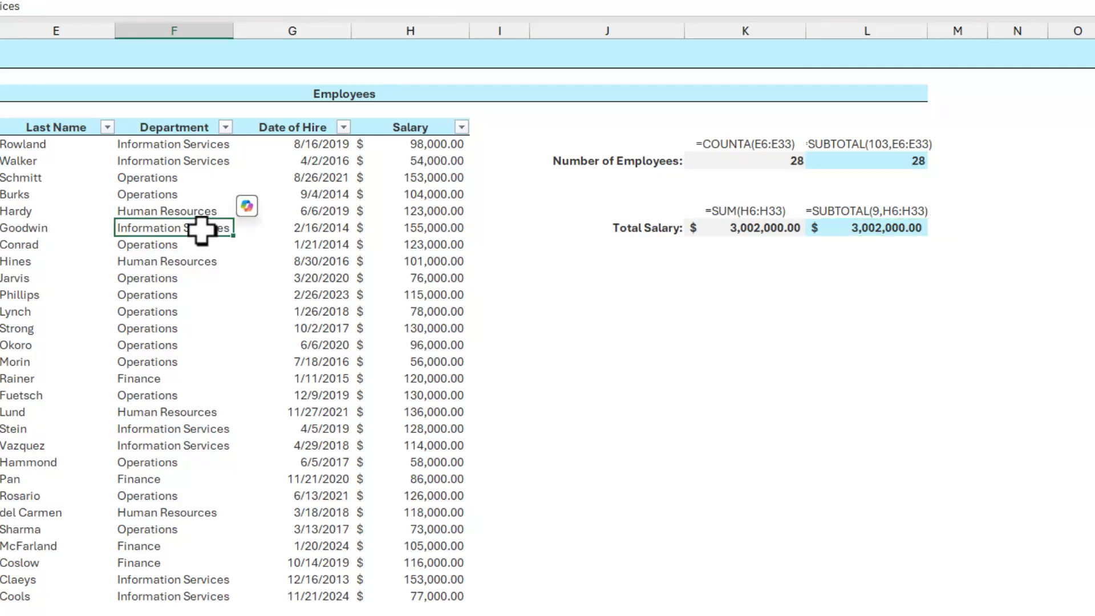
click(226, 127)
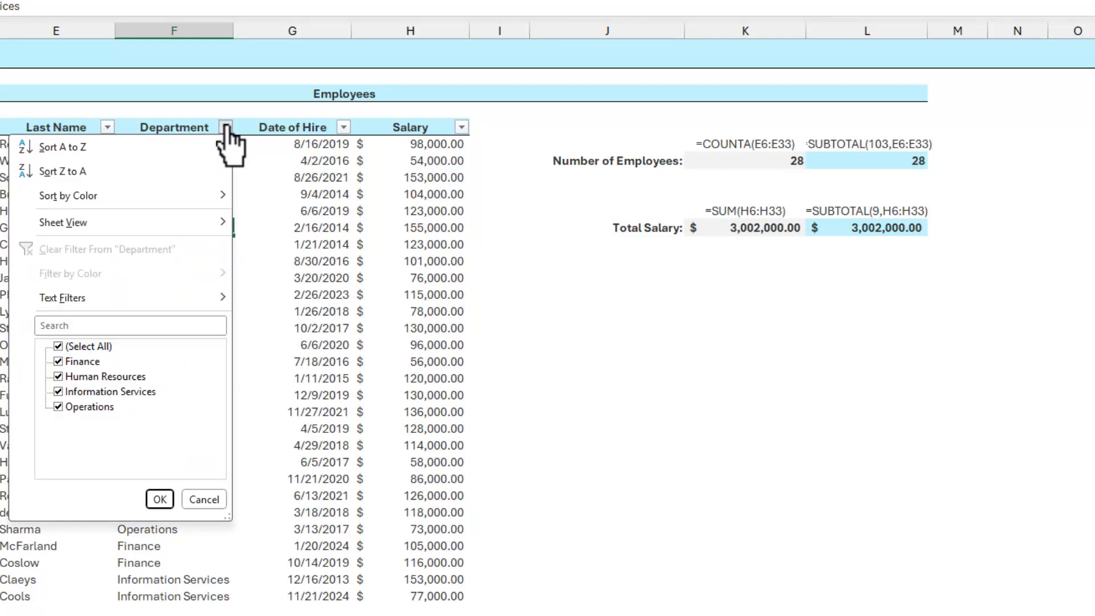
click(59, 346)
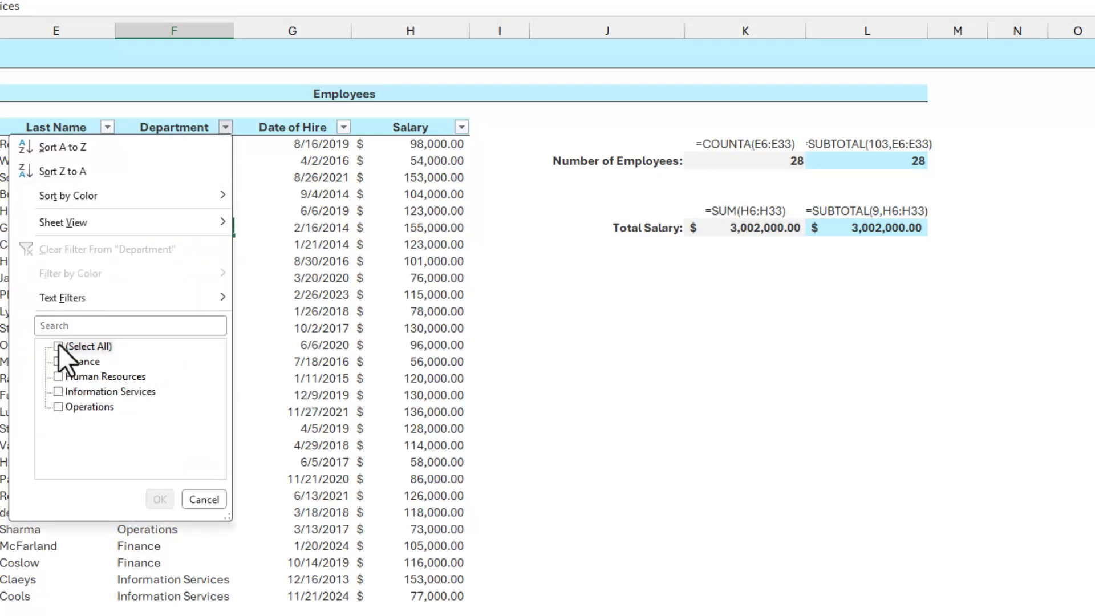
click(60, 344)
click(60, 361)
click(160, 499)
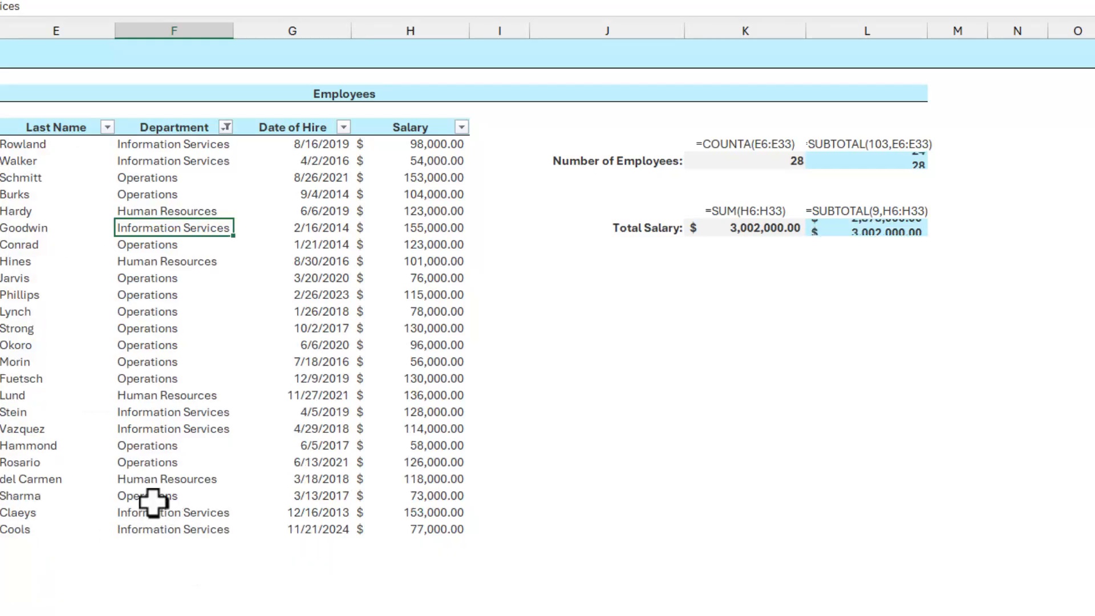
click(910, 227)
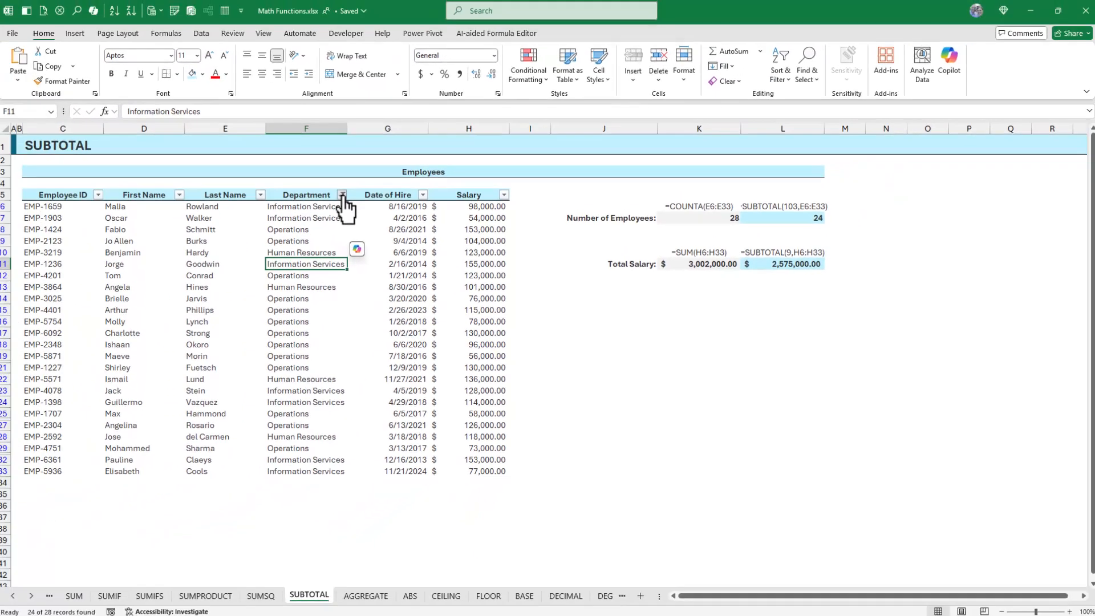
click(226, 127)
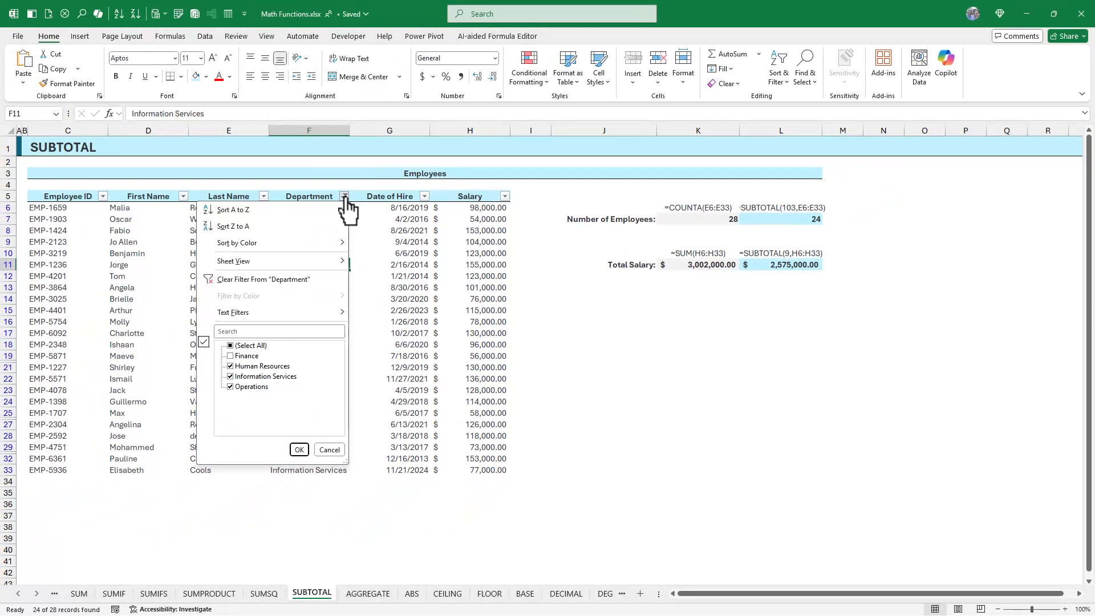
click(283, 276)
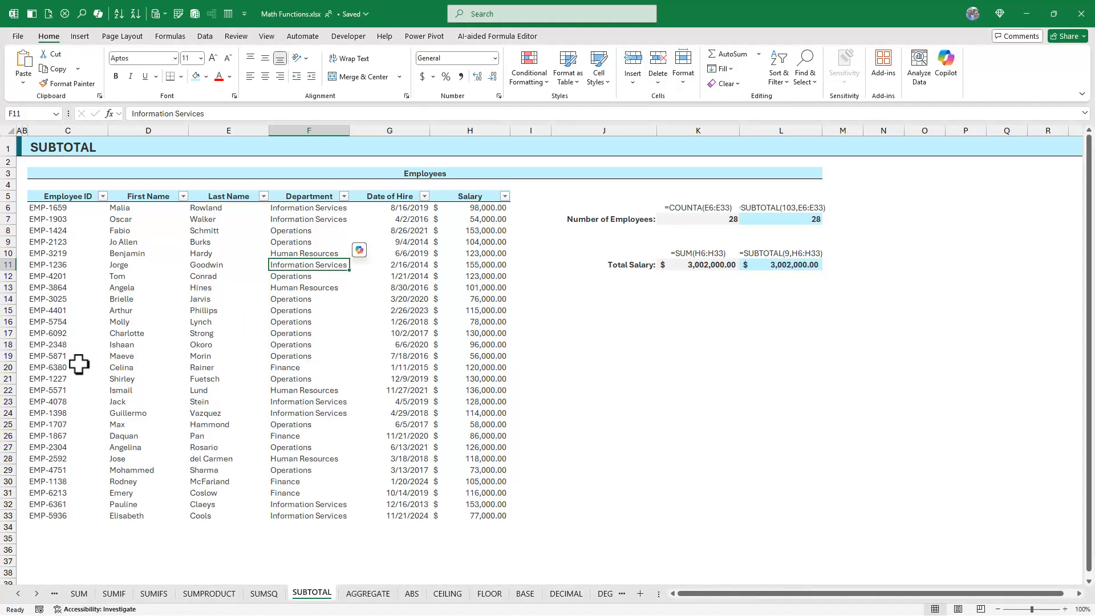
Hide rows 19 to 22 and compare how the SUBTOTAL formulas in L7 and L11 treat manually hidden rows.
drag(7, 356, 7, 389)
right_click(7, 389)
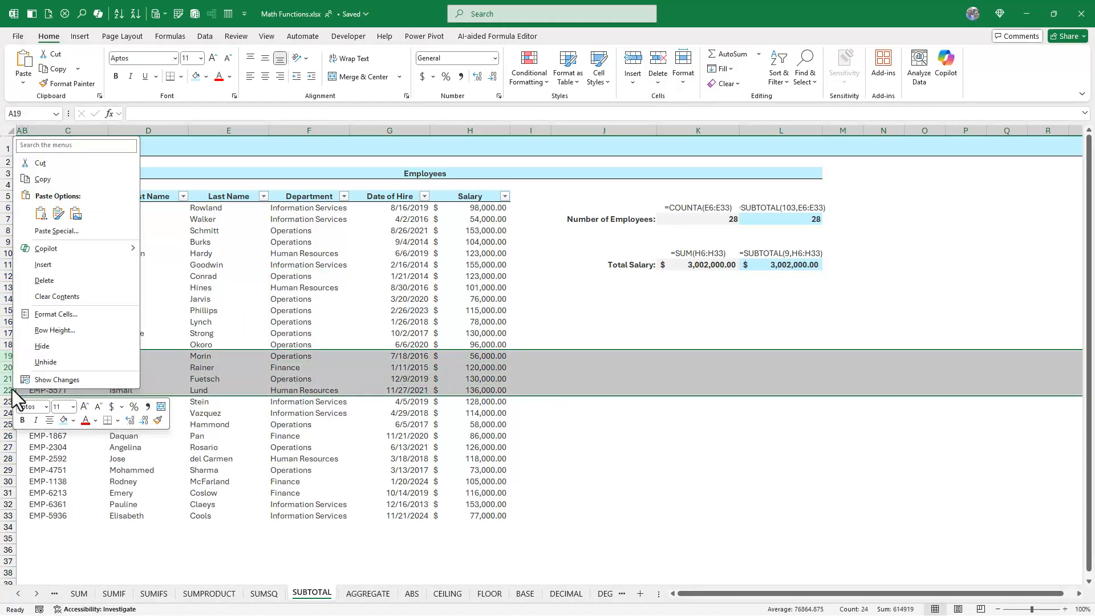
click(60, 348)
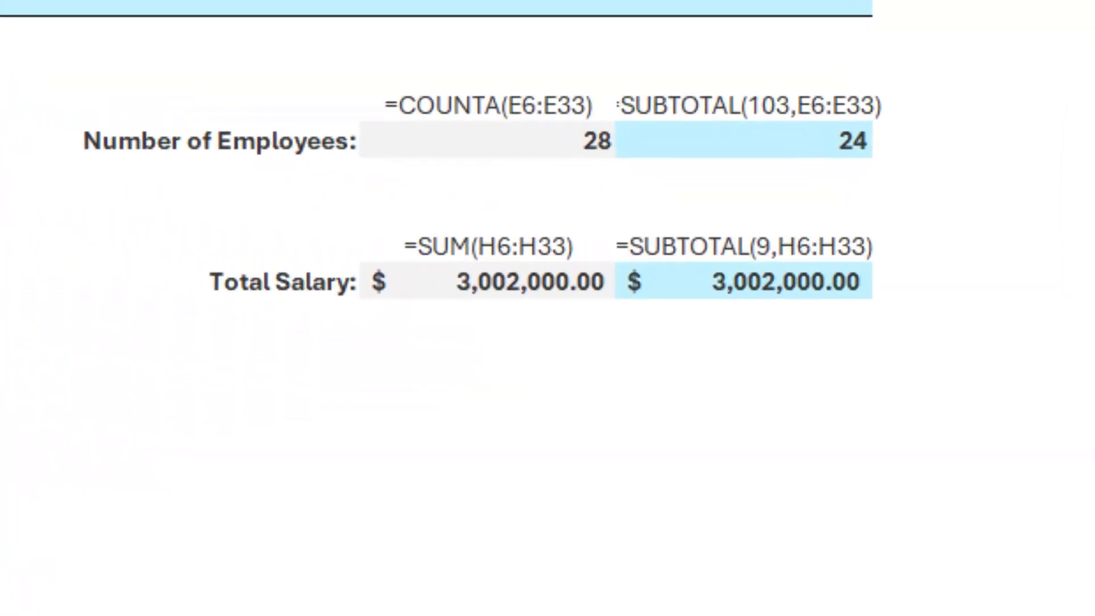
click(753, 265)
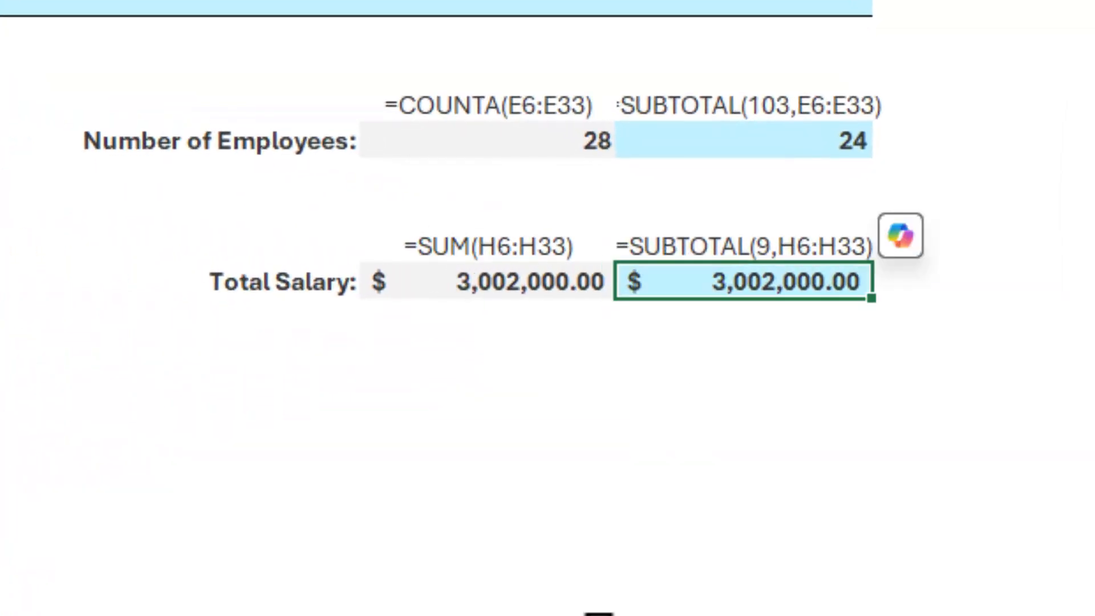
click(738, 142)
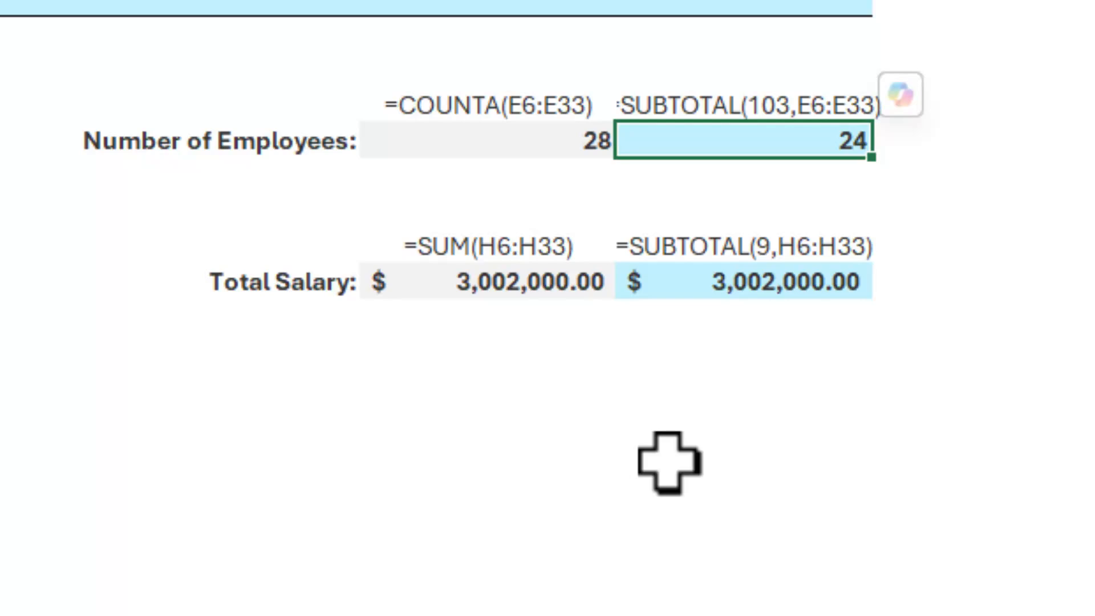
click(739, 288)
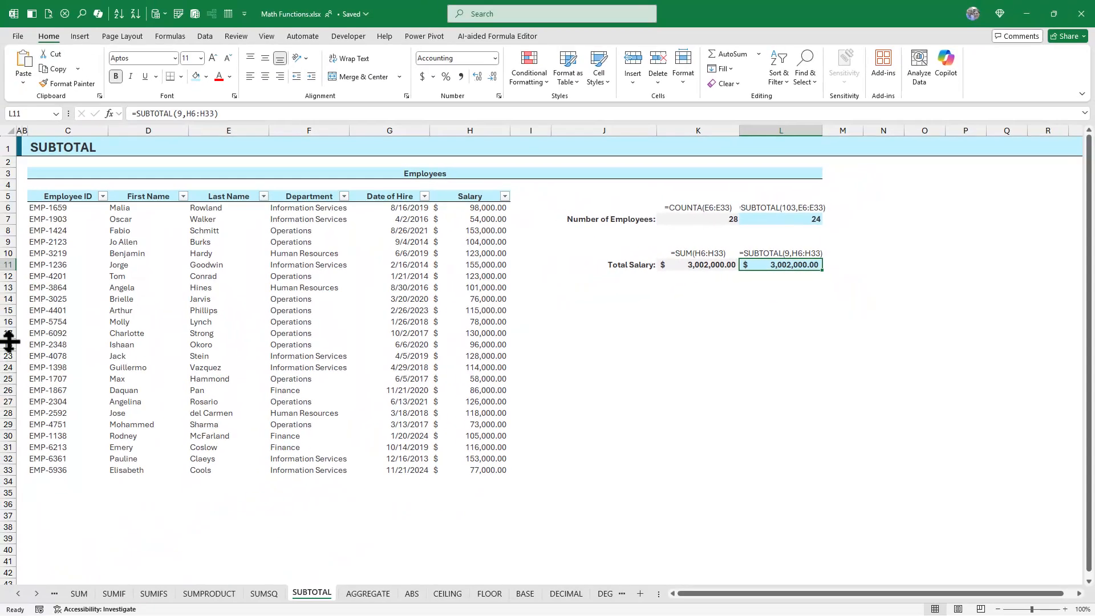
Unhide the hidden rows between rows 18 and 23.
click(7, 345)
drag(3, 343, 6, 369)
right_click(6, 368)
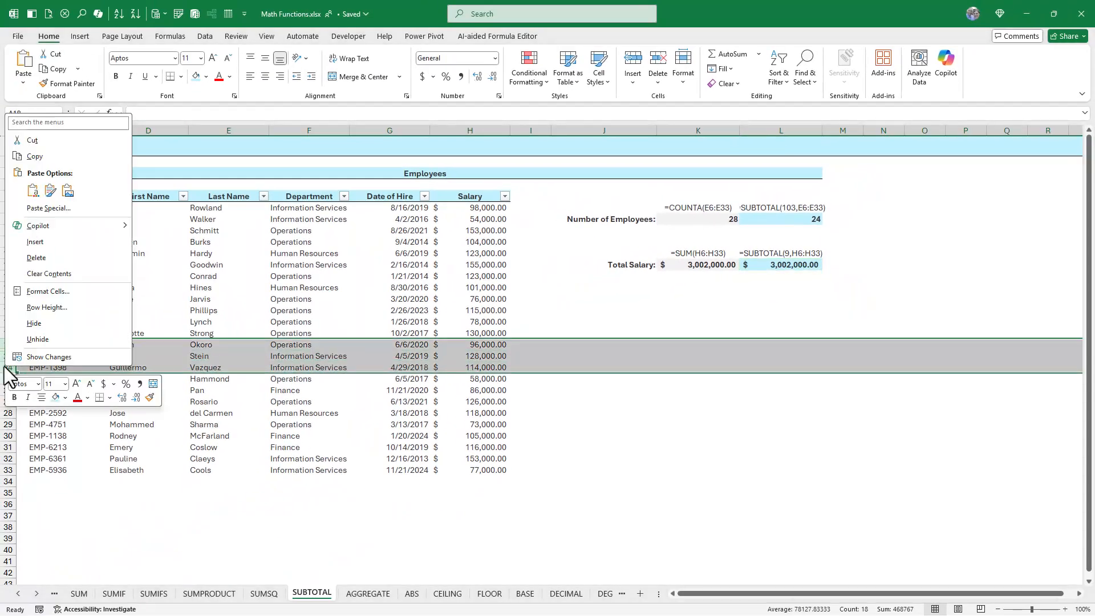
click(37, 339)
click(288, 287)
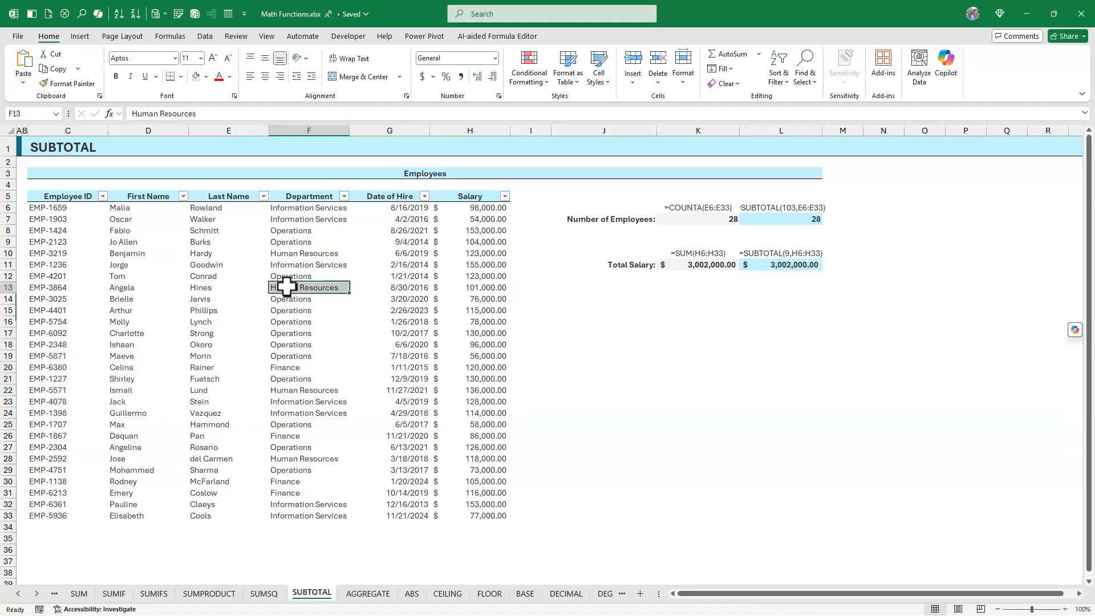
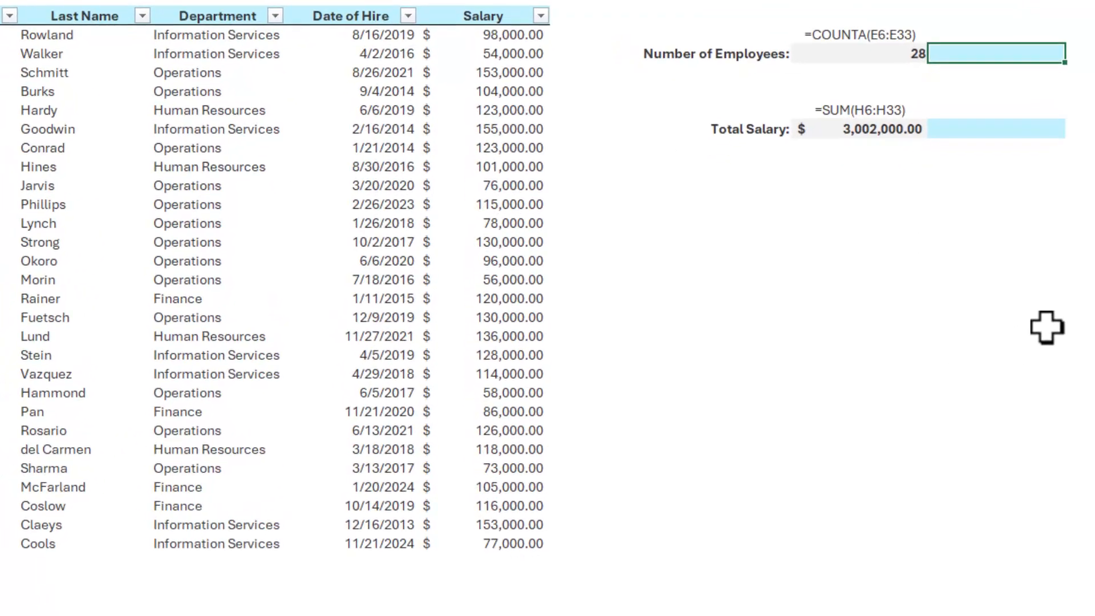
Enter =AGGREGATE(3,3,E6:E33) in L7 to count employees with COUNTA, ignoring hidden rows, error values and nested SUBTOTAL and AGGREGATE functions.
text(=agg)
key(Tab)
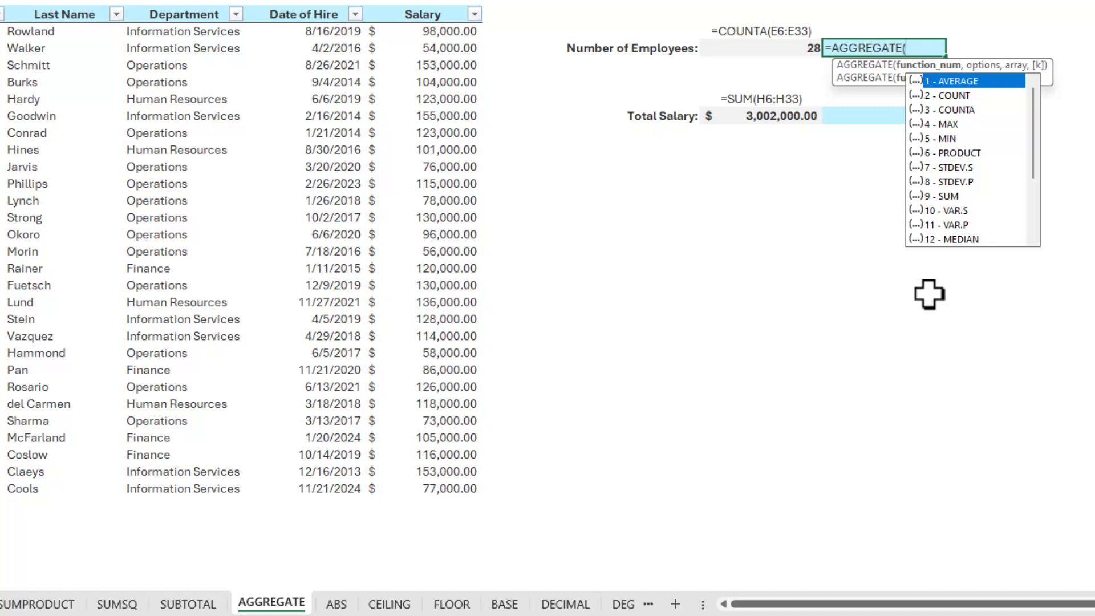
key(Down)
key(Down)
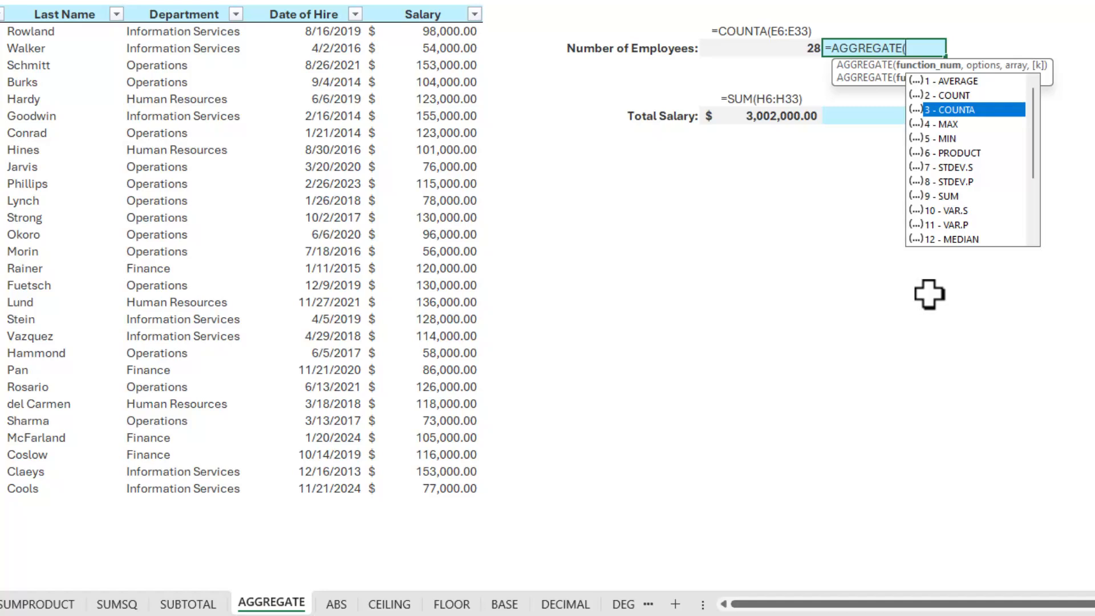
key(Tab)
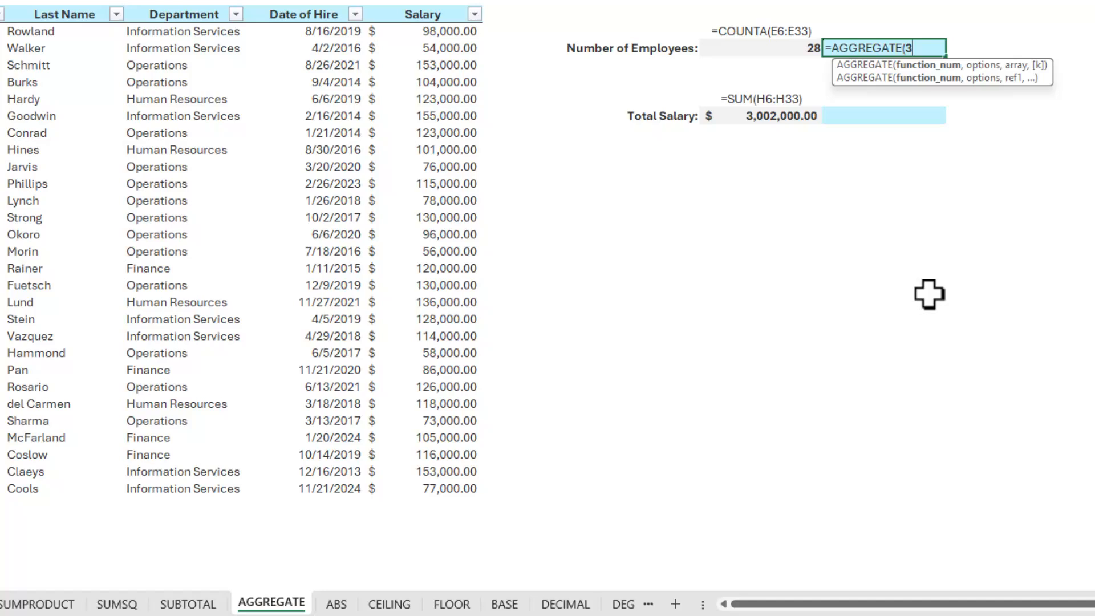
text(,)
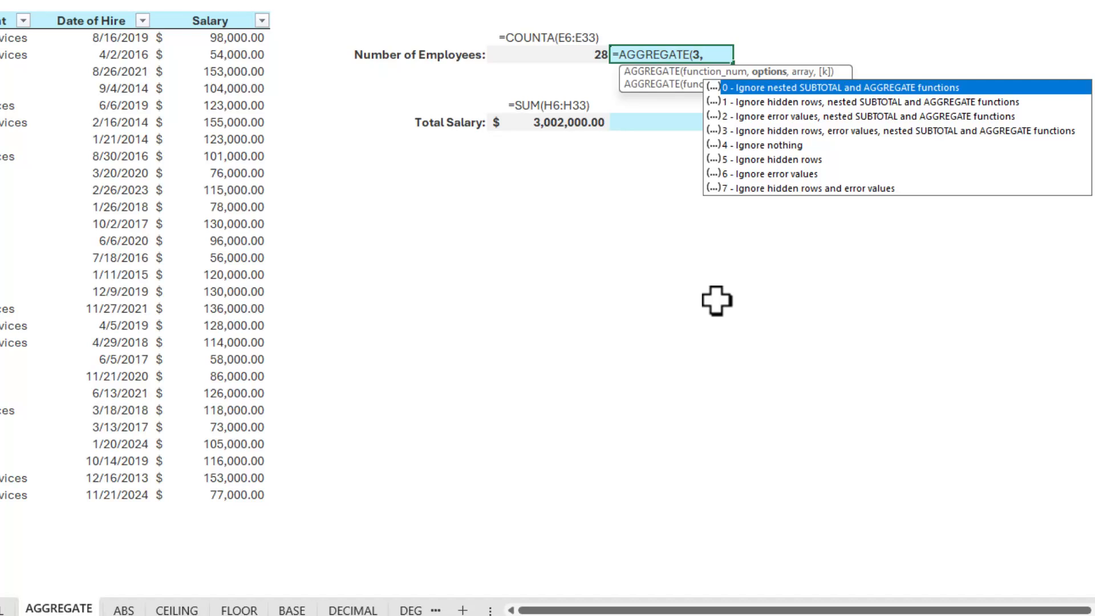
key(Down)
key(Down)
key(Down)
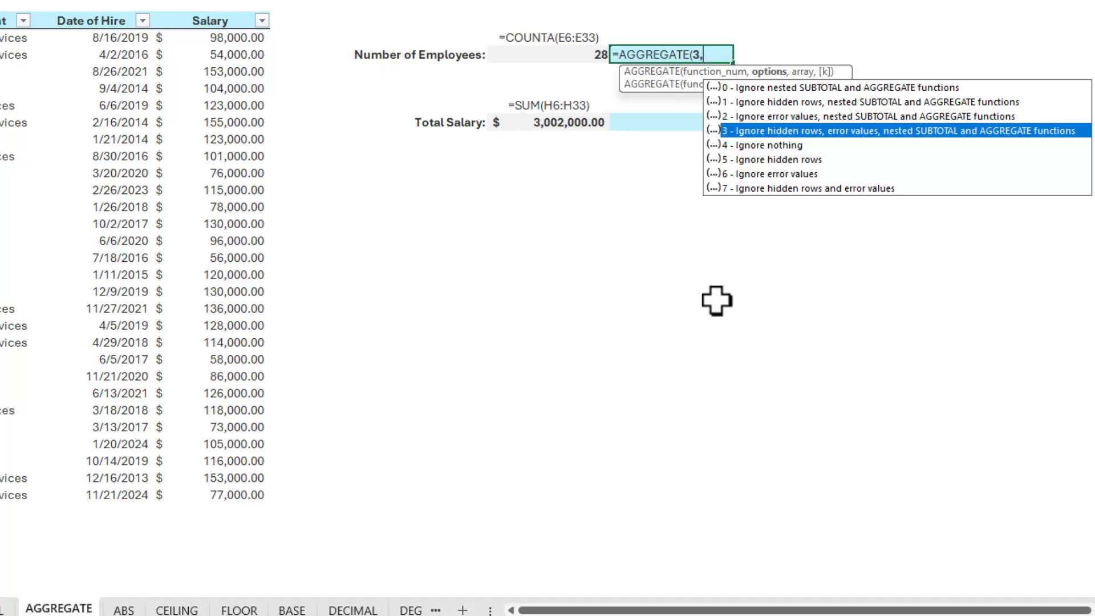
text(3)
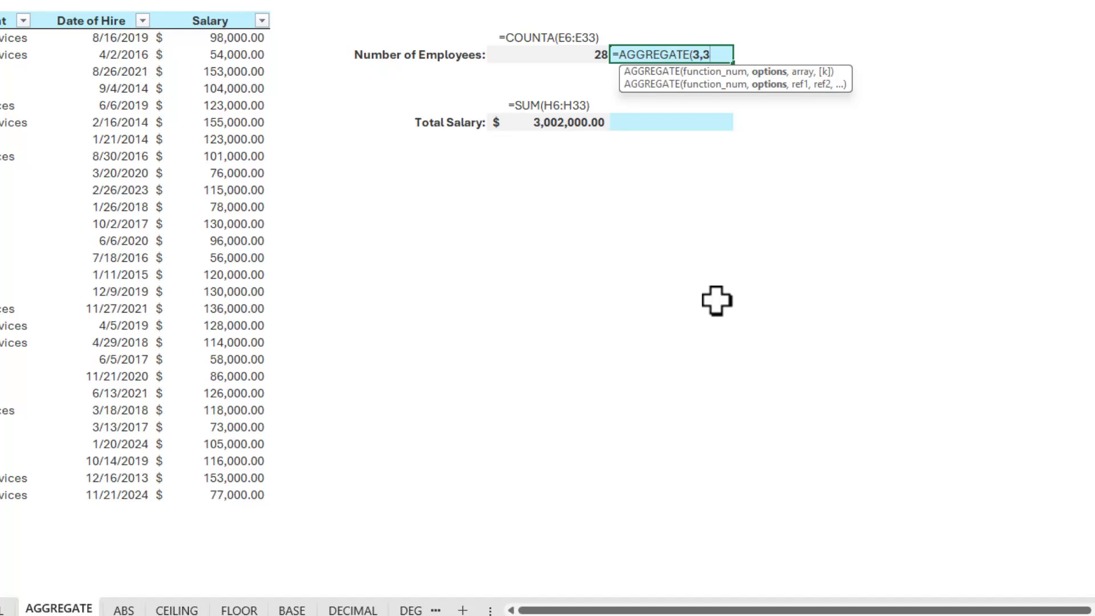
text(,)
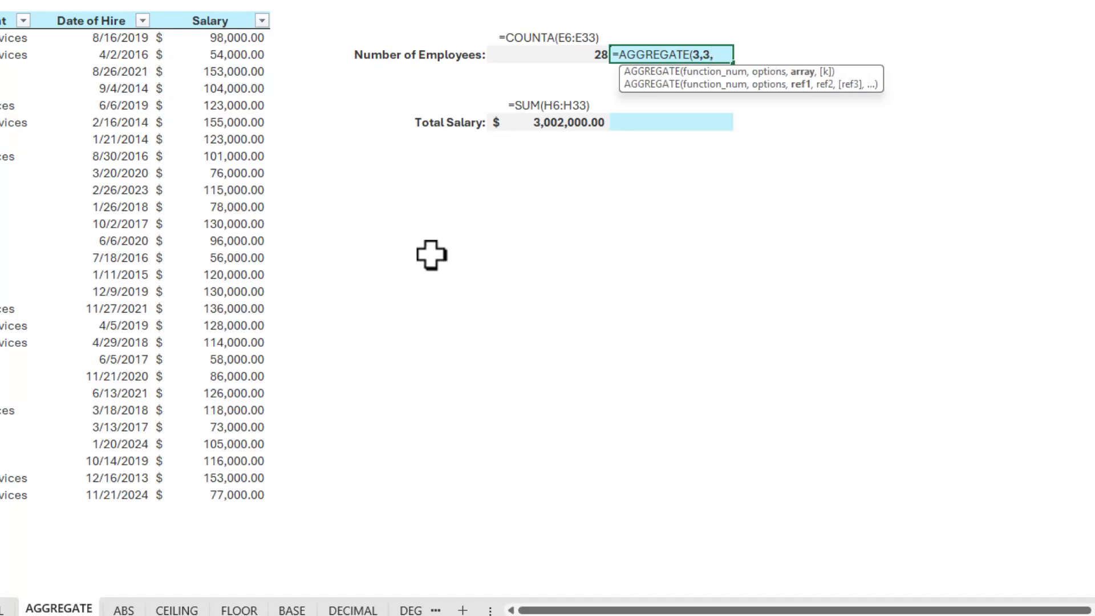
drag(225, 37, 180, 119)
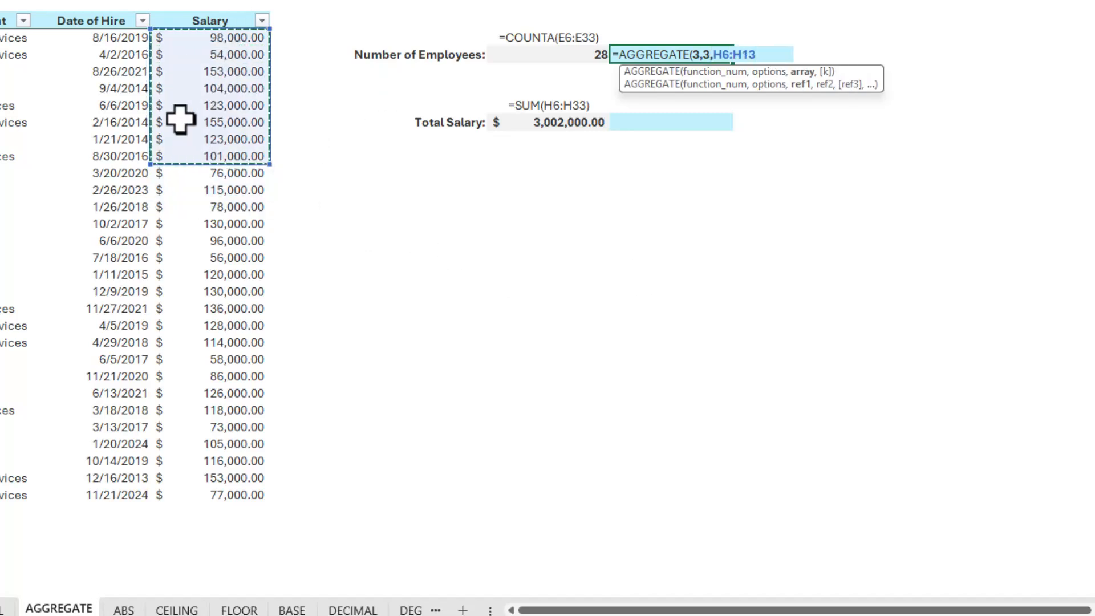
drag(1, 38, 1, 494)
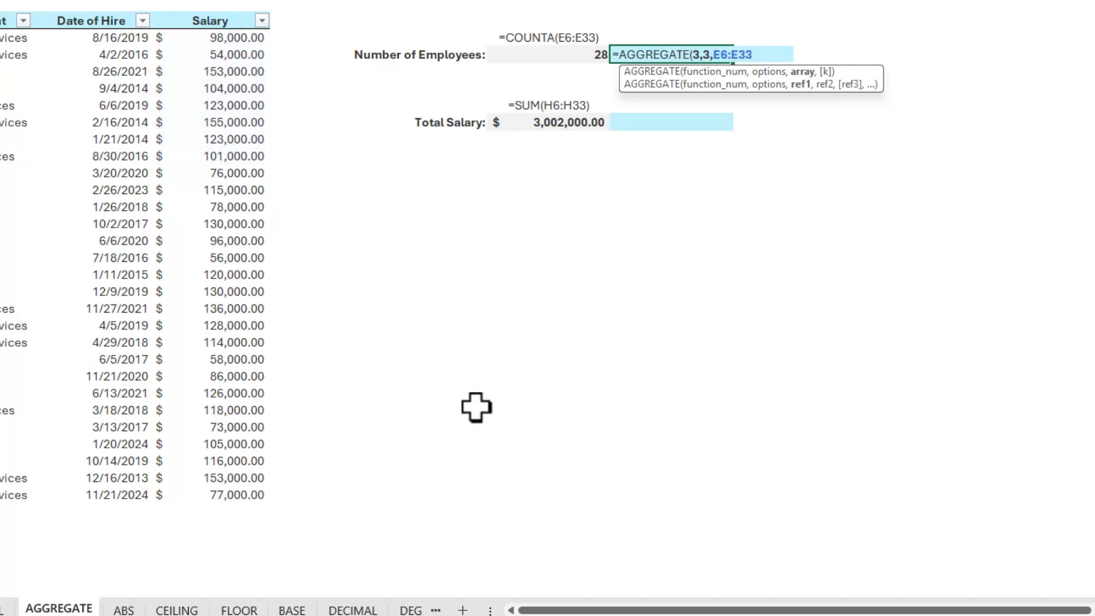
text())
key(Return)
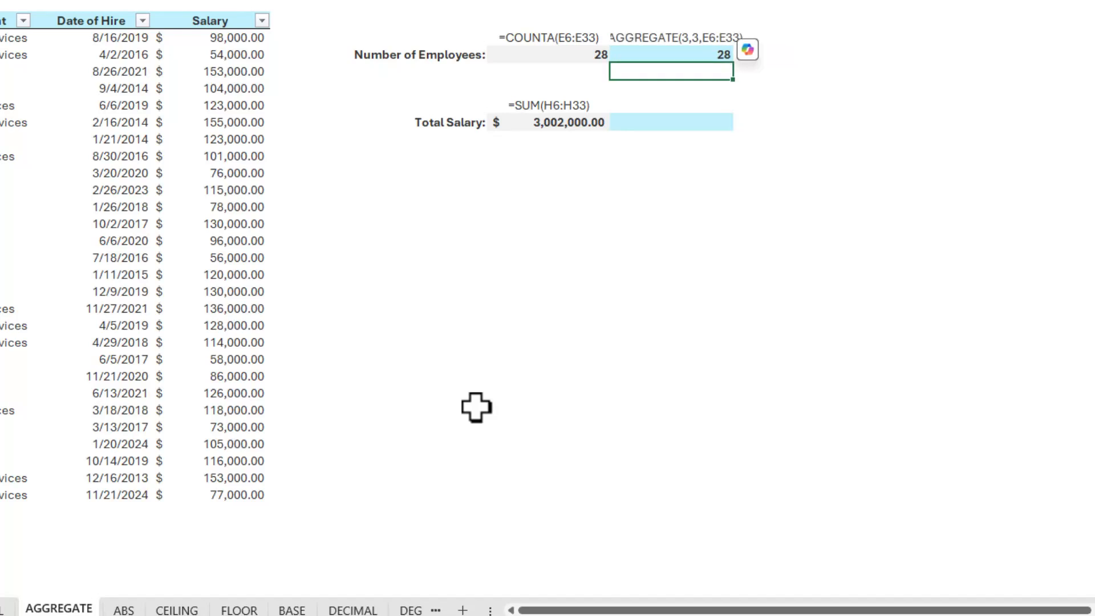
Enter =AGGREGATE(9,3,H6:H33) in L11 to sum the salaries while ignoring hidden rows and errors, and format the result as Accounting.
click(668, 125)
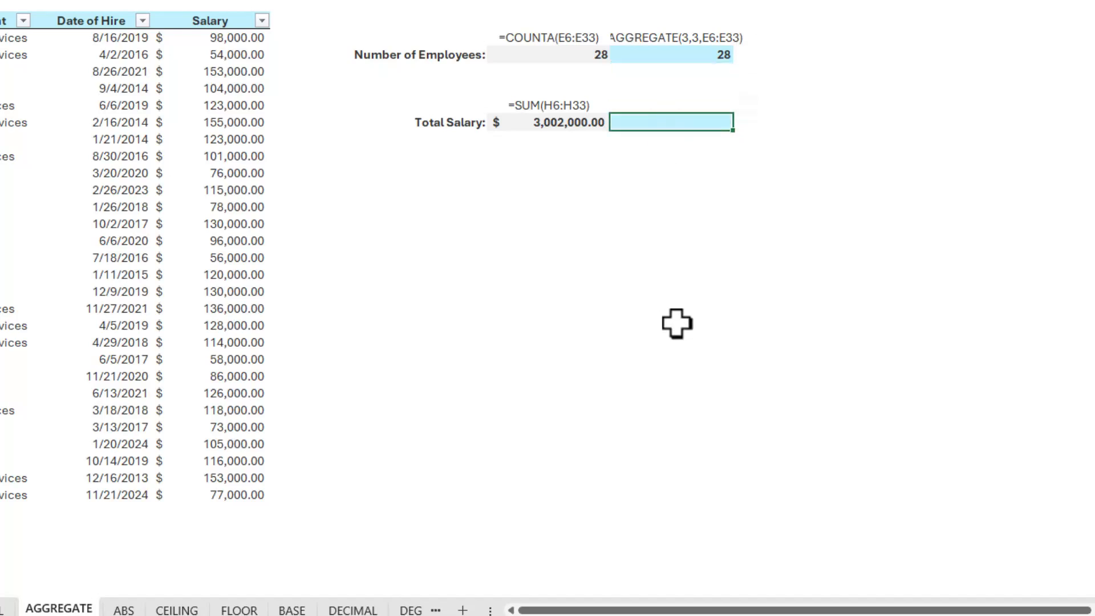
text(=agg)
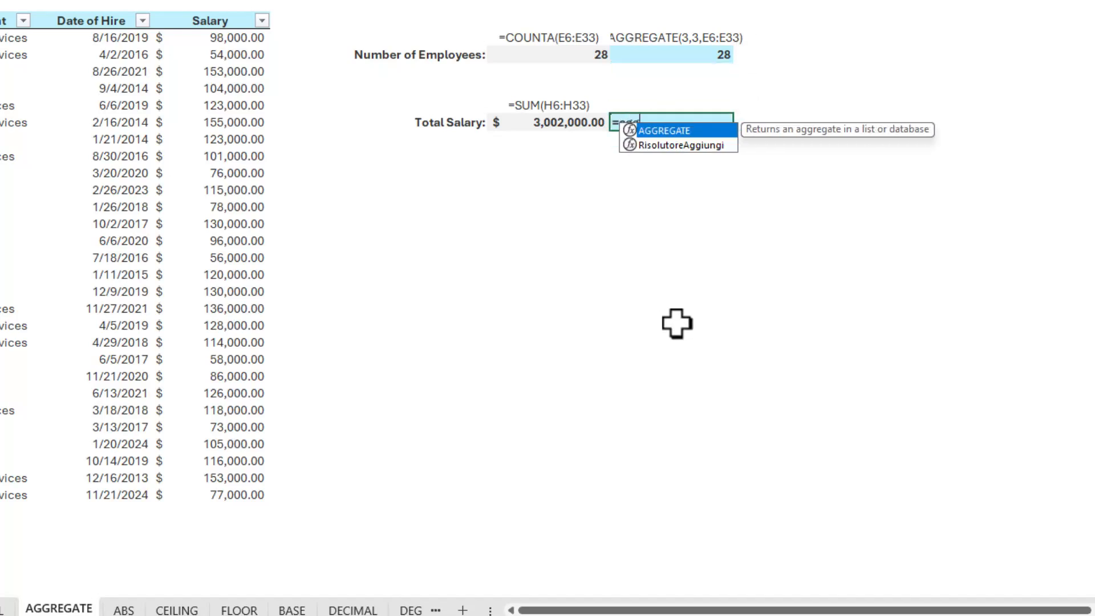
key(Tab)
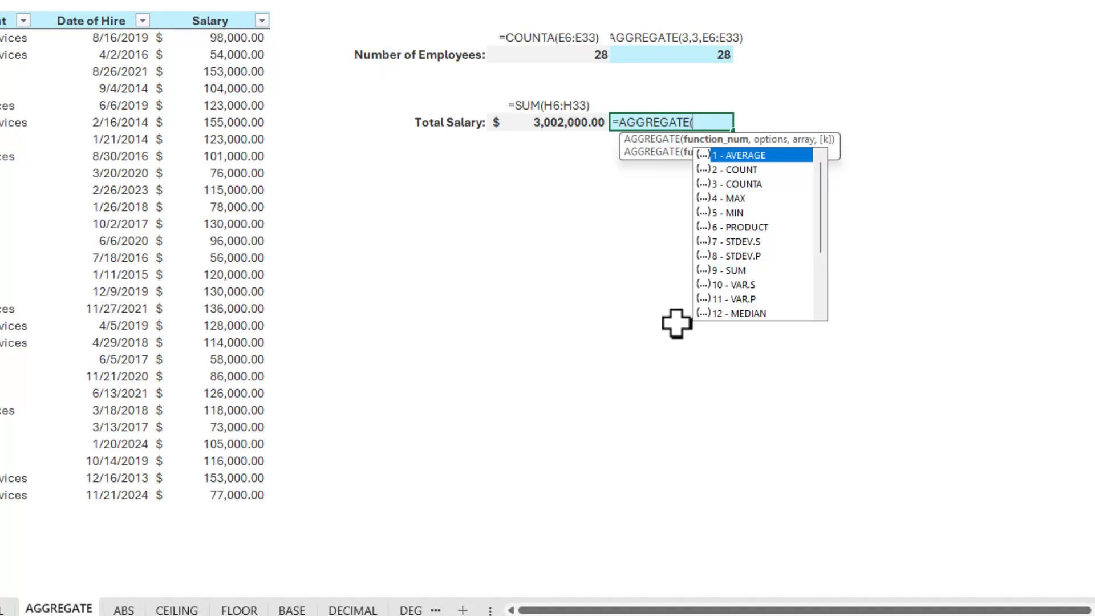
key(Down)
key(Down)
key(Down)
key(Down)
key(Down)
key(Down)
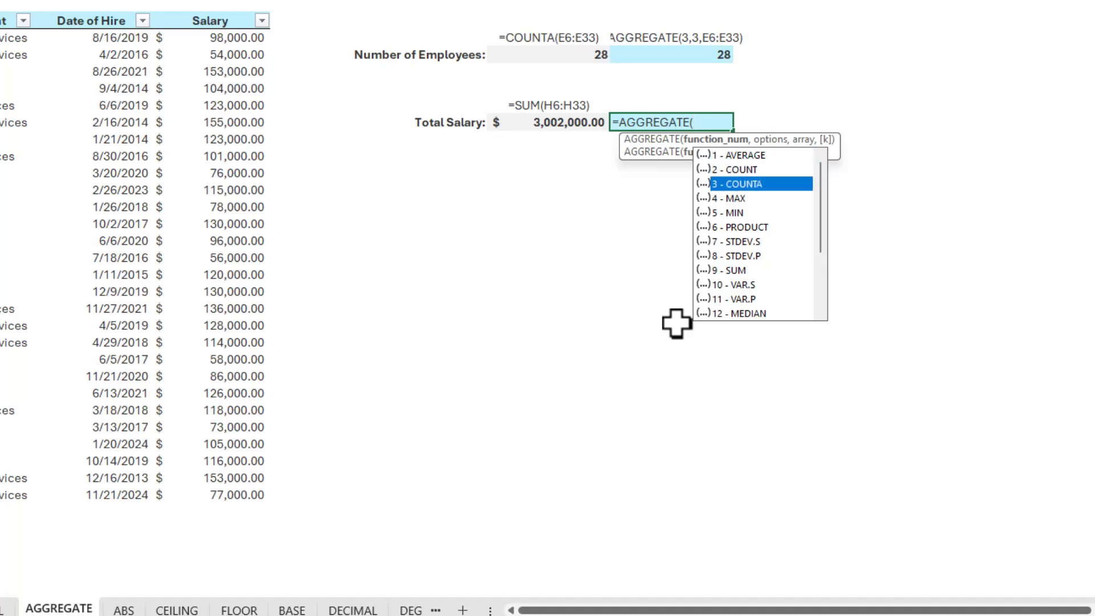
key(Down)
key(Down)
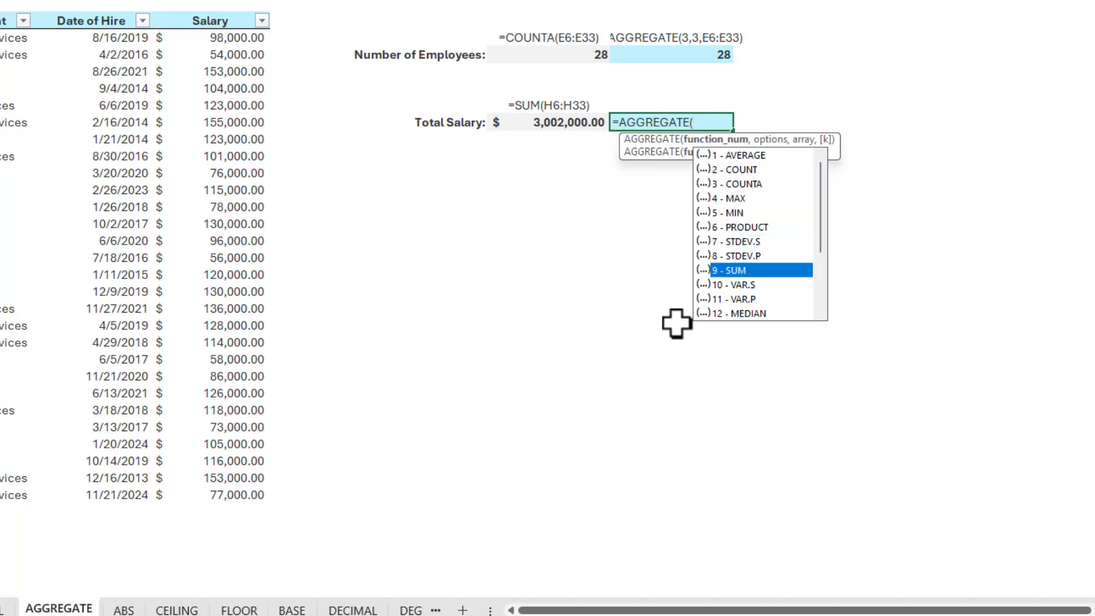
key(Tab)
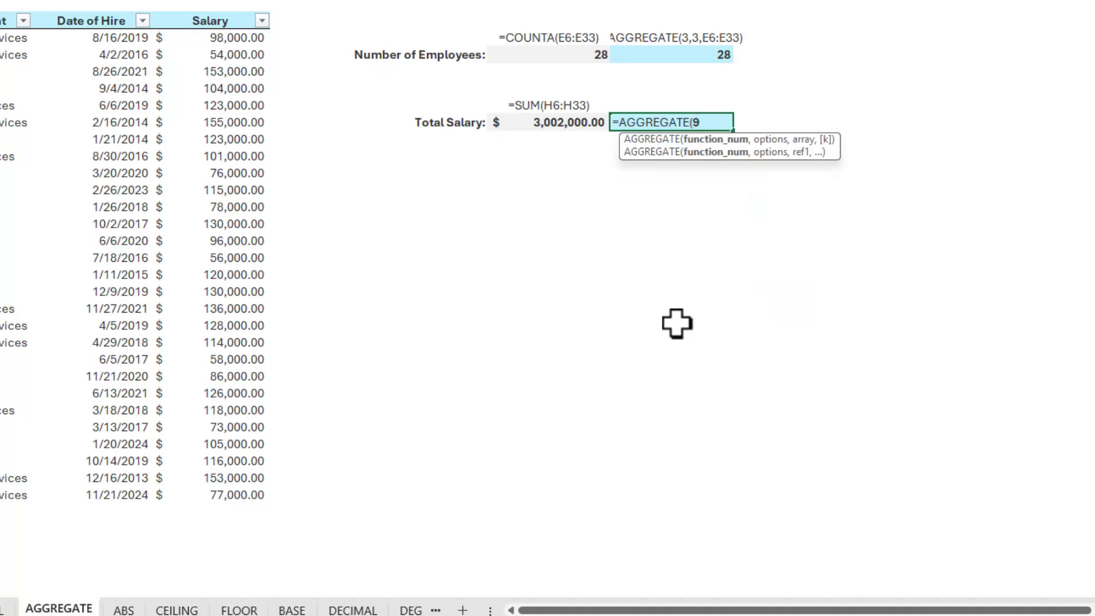
text(,)
key(Down)
key(Down)
key(Down)
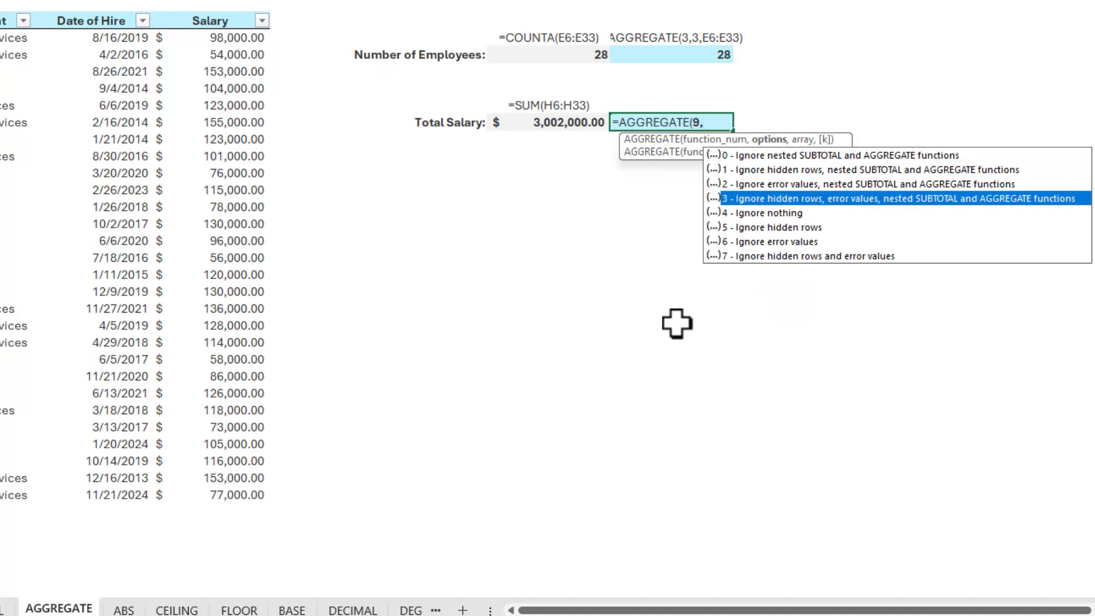
key(Tab)
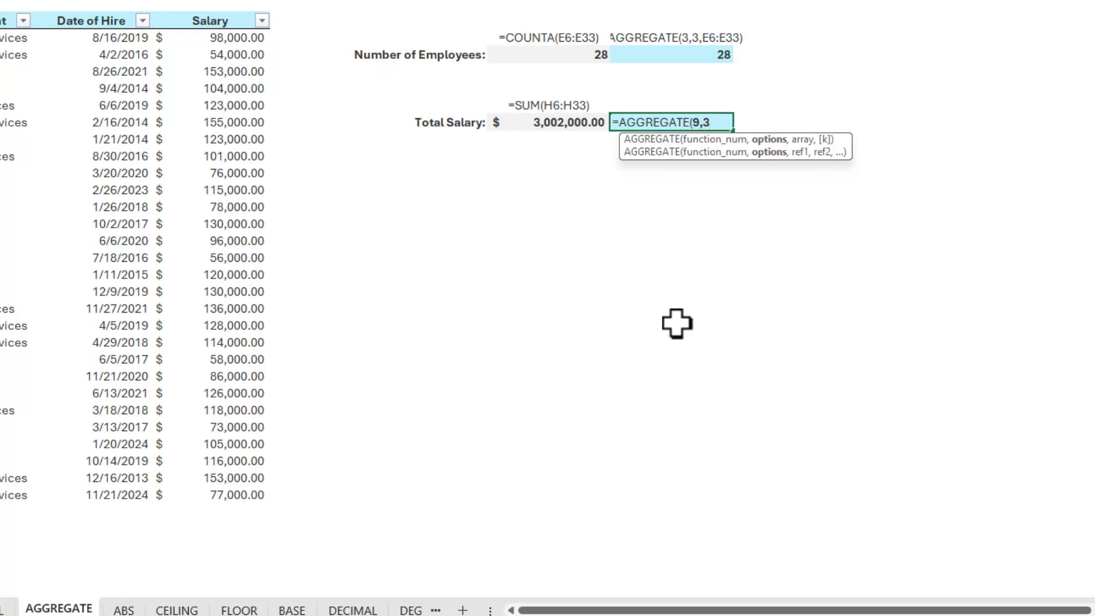
text(,)
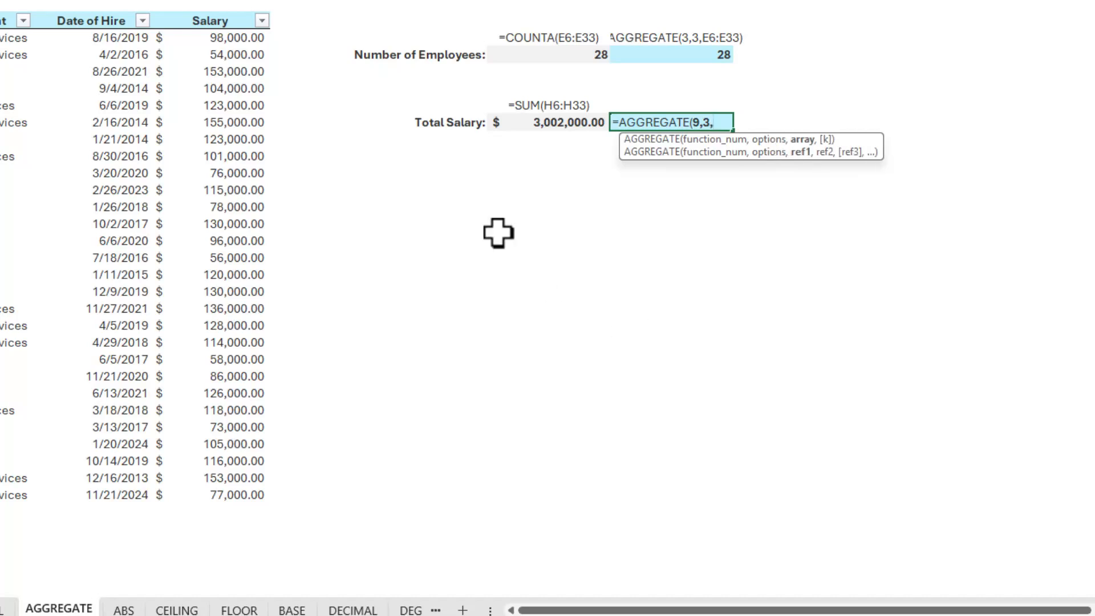
drag(215, 38, 237, 494)
text())
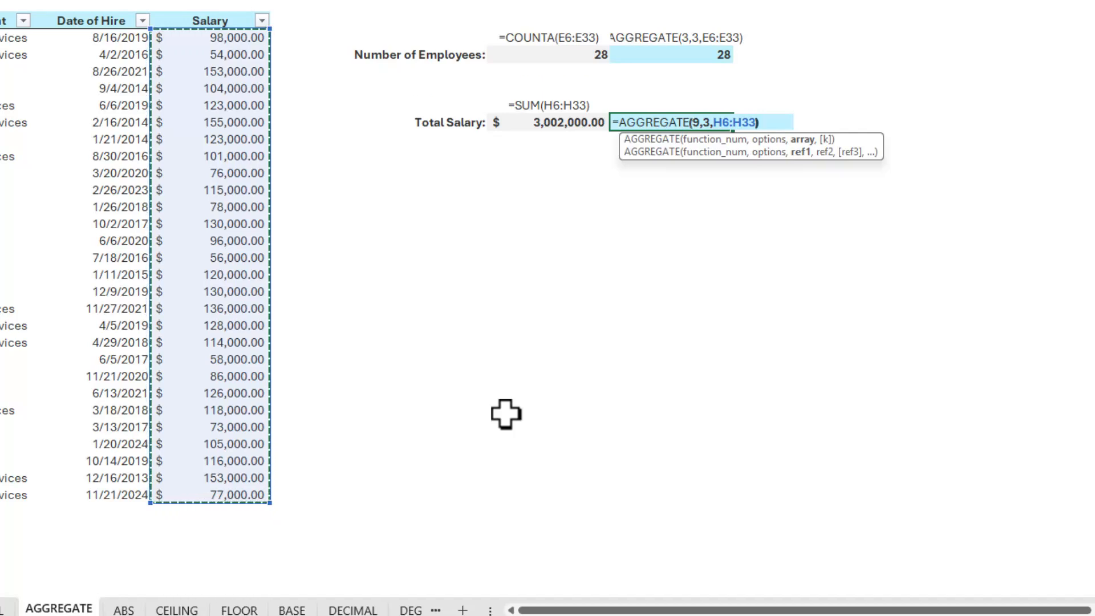
key(Return)
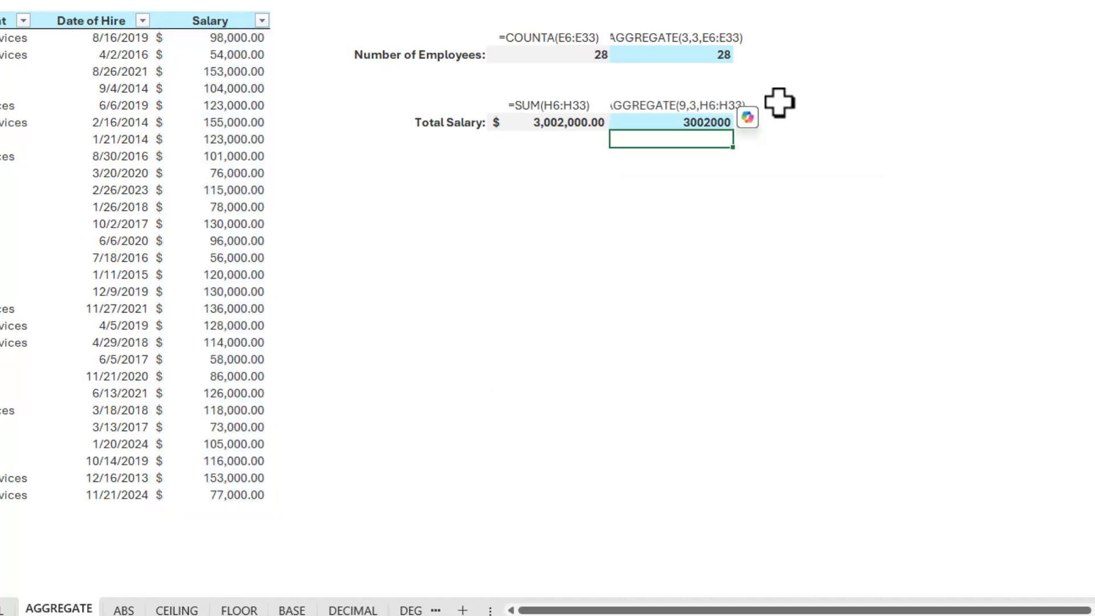
click(692, 121)
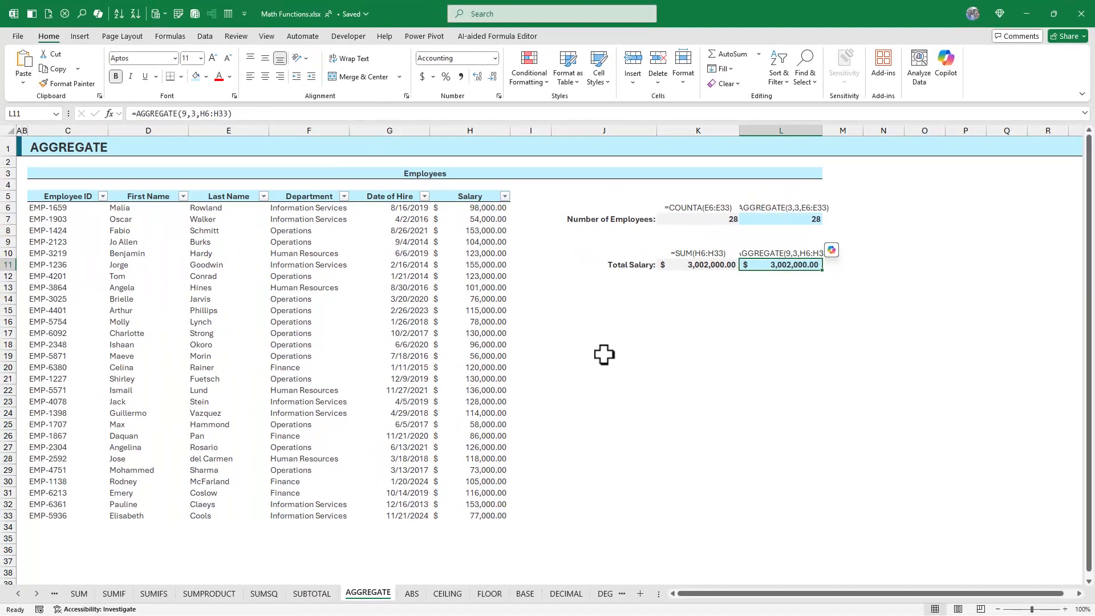
Filter the Department column to exclude Finance and inspect the AGGREGATE results in L7 and L11.
click(304, 290)
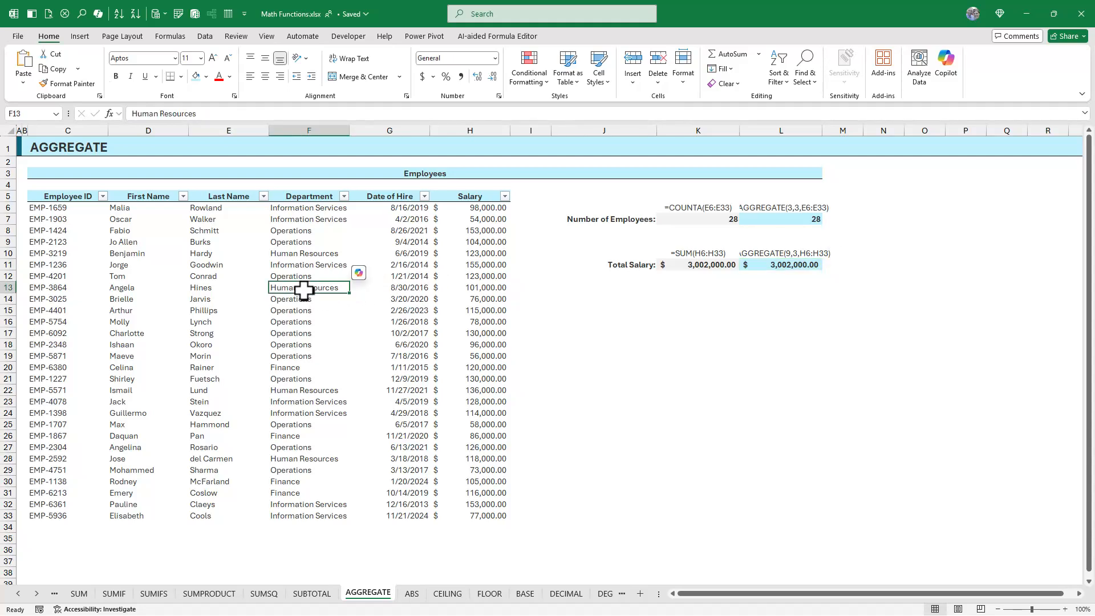
click(343, 196)
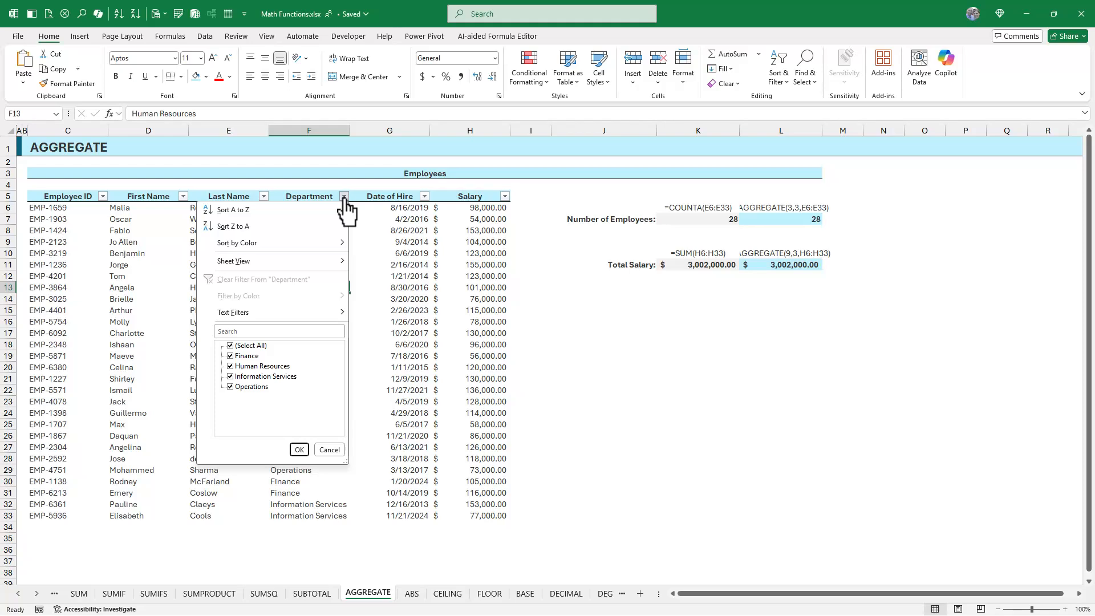
click(230, 356)
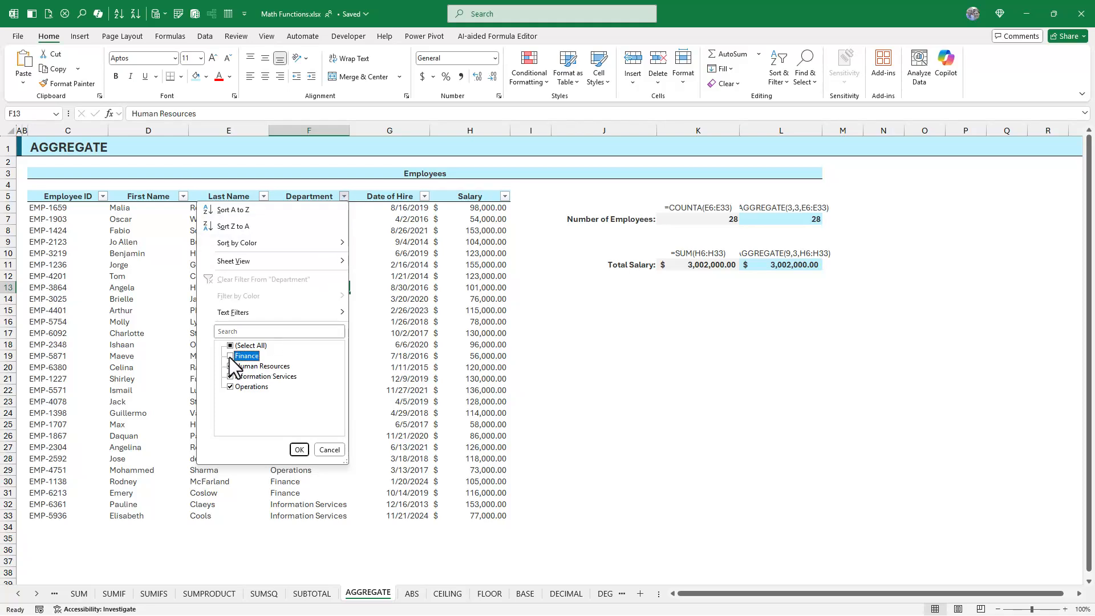
click(299, 449)
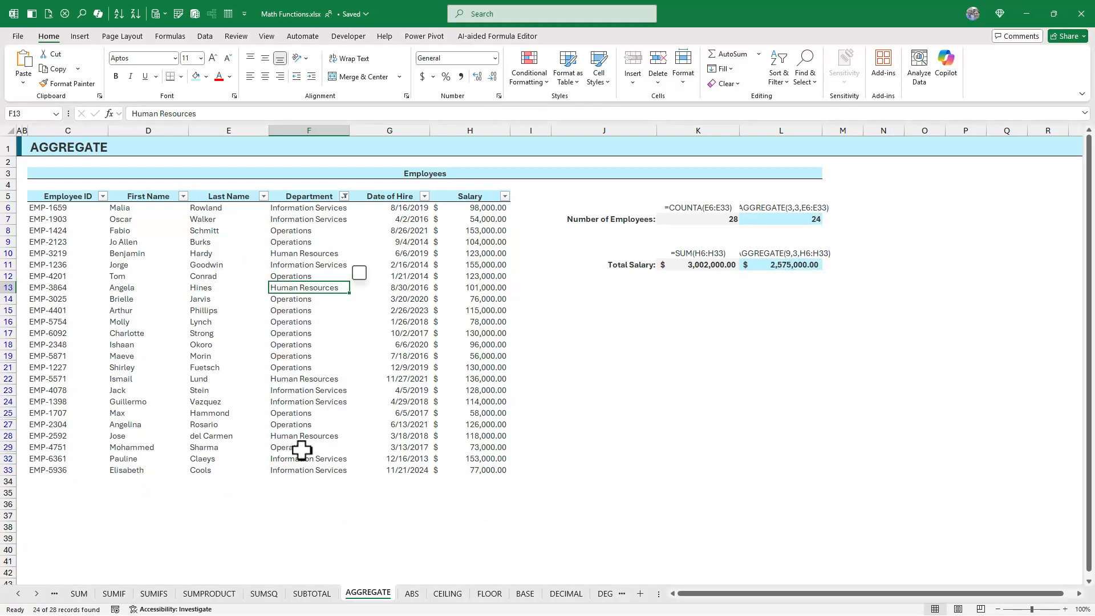
click(801, 221)
click(787, 265)
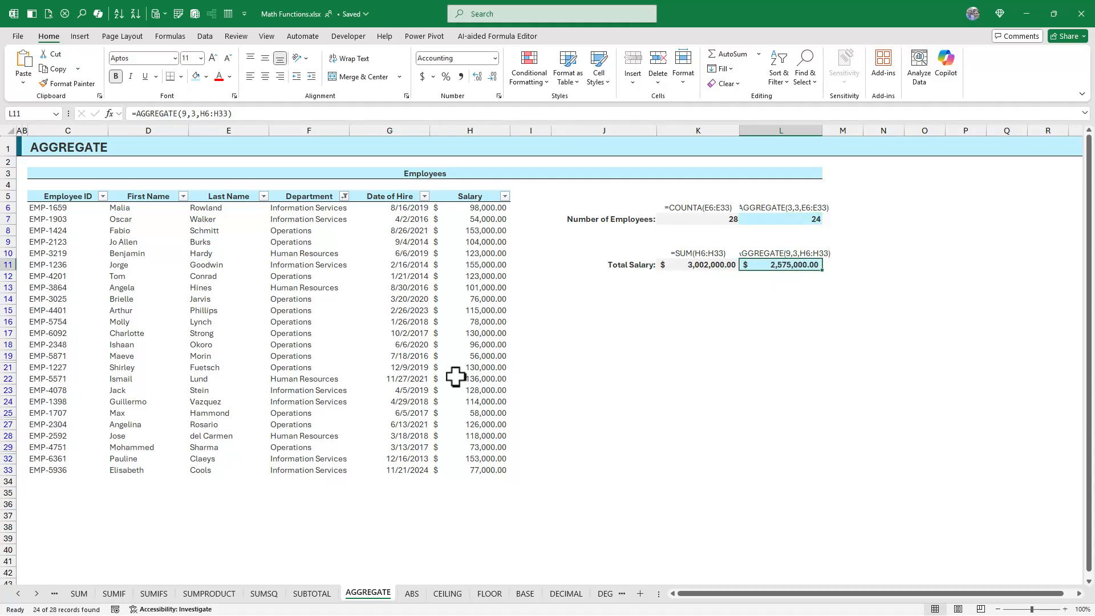
Clear the filter from the Department column.
click(316, 235)
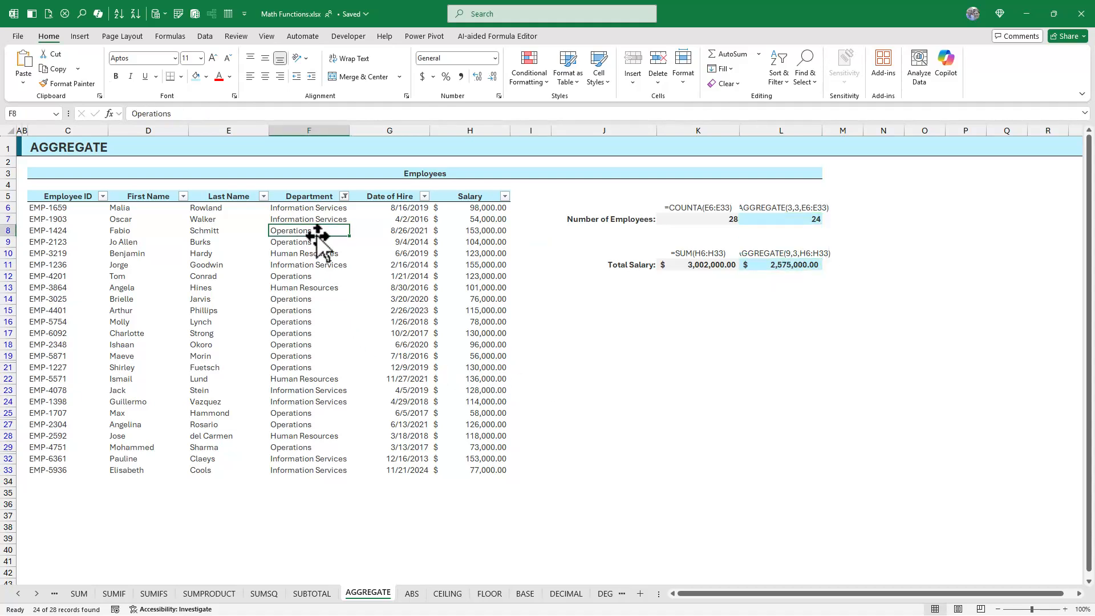
click(345, 196)
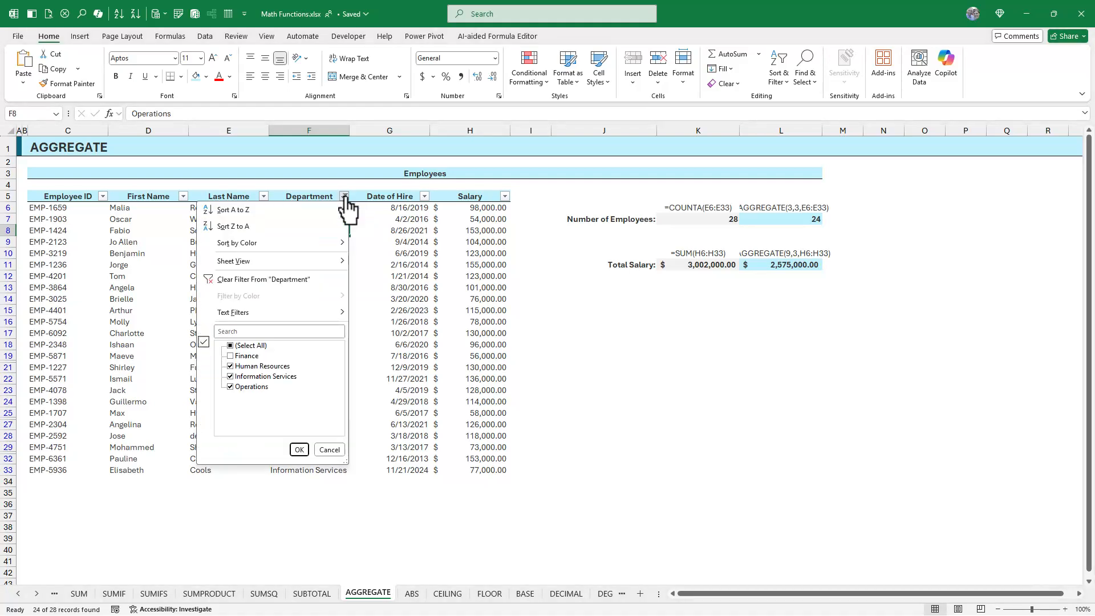
click(250, 280)
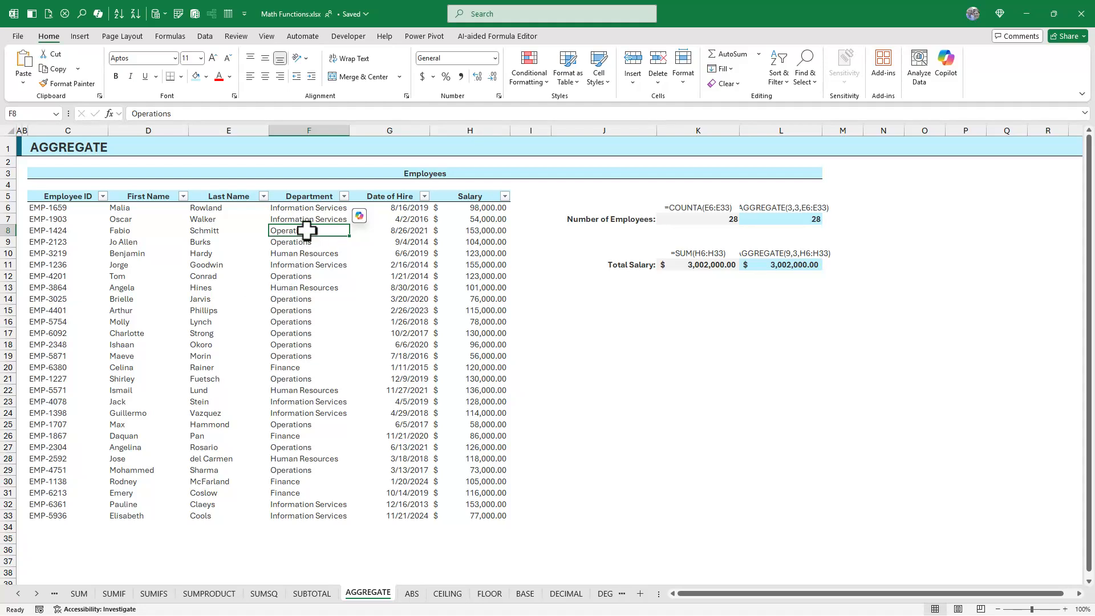
Sort the employee table by Department from A to Z and select the Finance through Information Services rows, C6:H20.
click(344, 196)
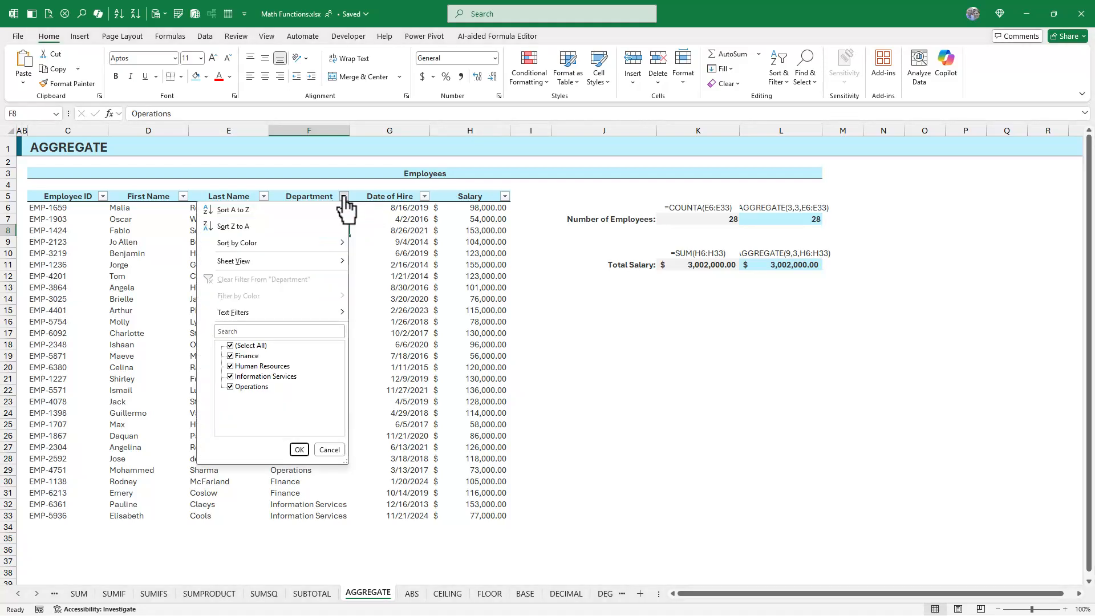
click(307, 214)
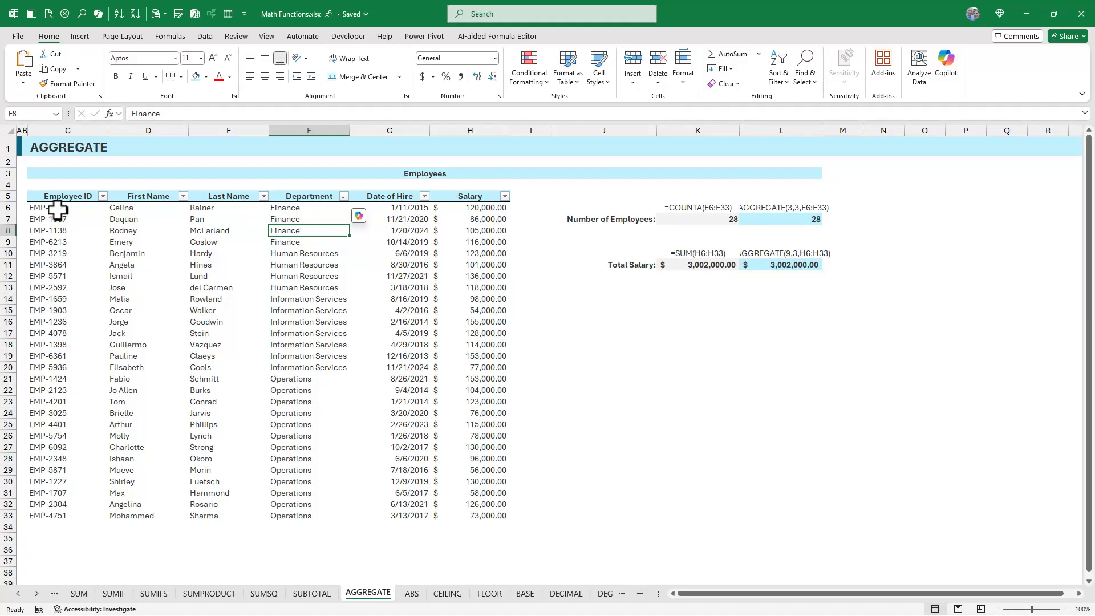
drag(56, 210, 459, 365)
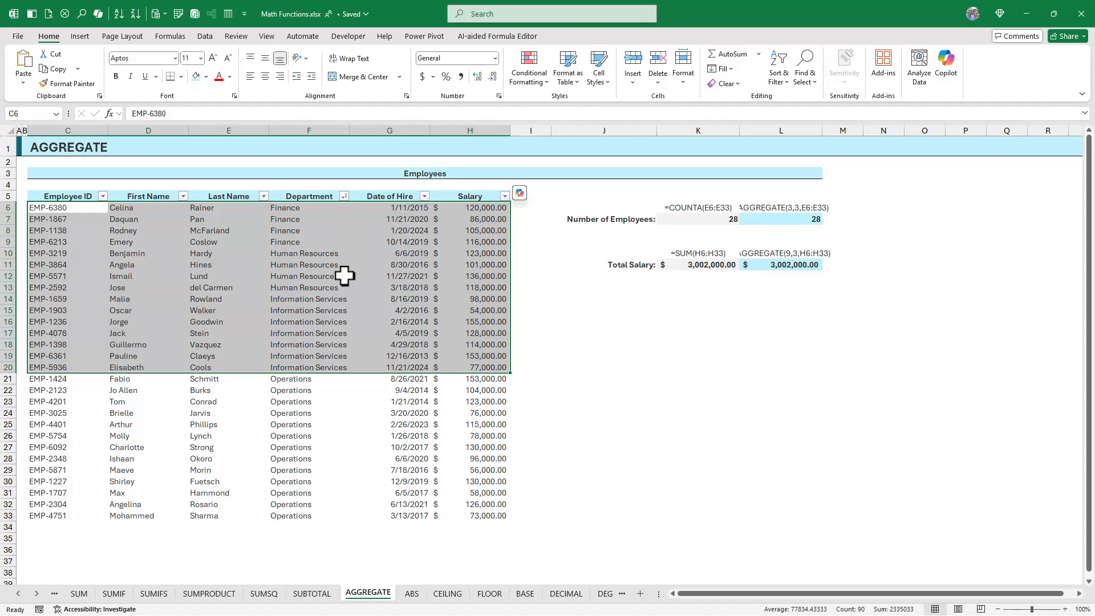
Insert a blank row at row 21, between the Information Services and Operations employees.
click(49, 381)
right_click(9, 379)
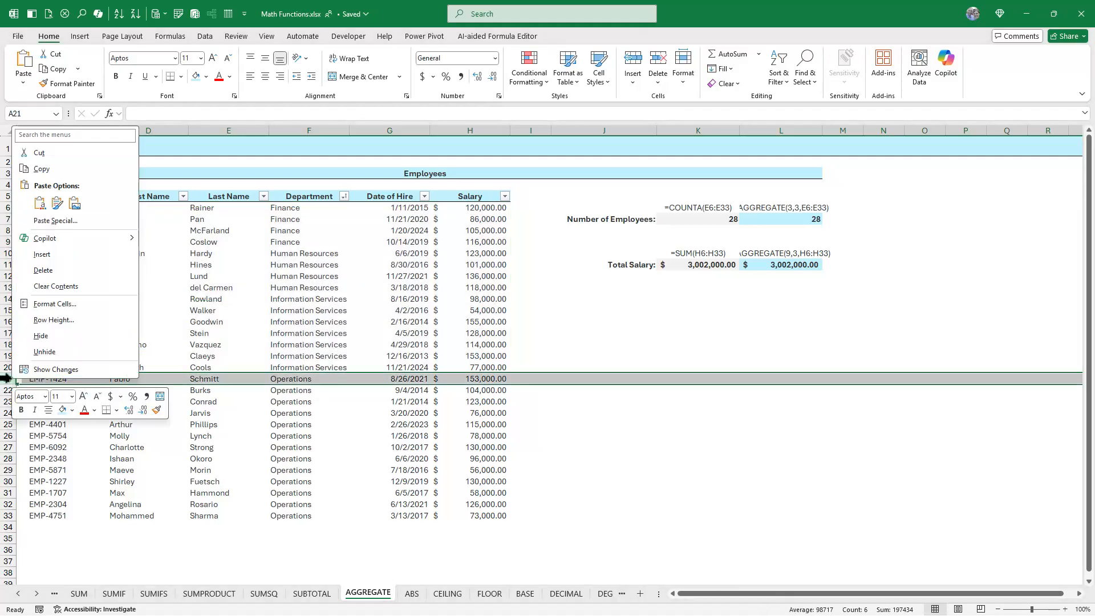
click(82, 256)
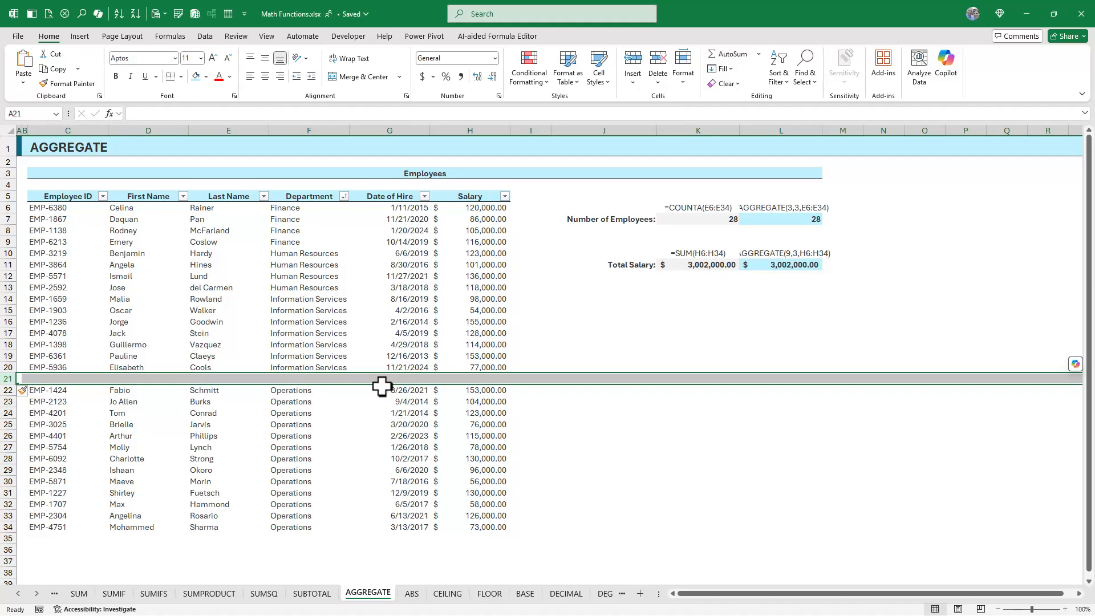
Begin an AGGREGATE formula in cell H21, in the blank row below the Information Services salaries.
click(489, 378)
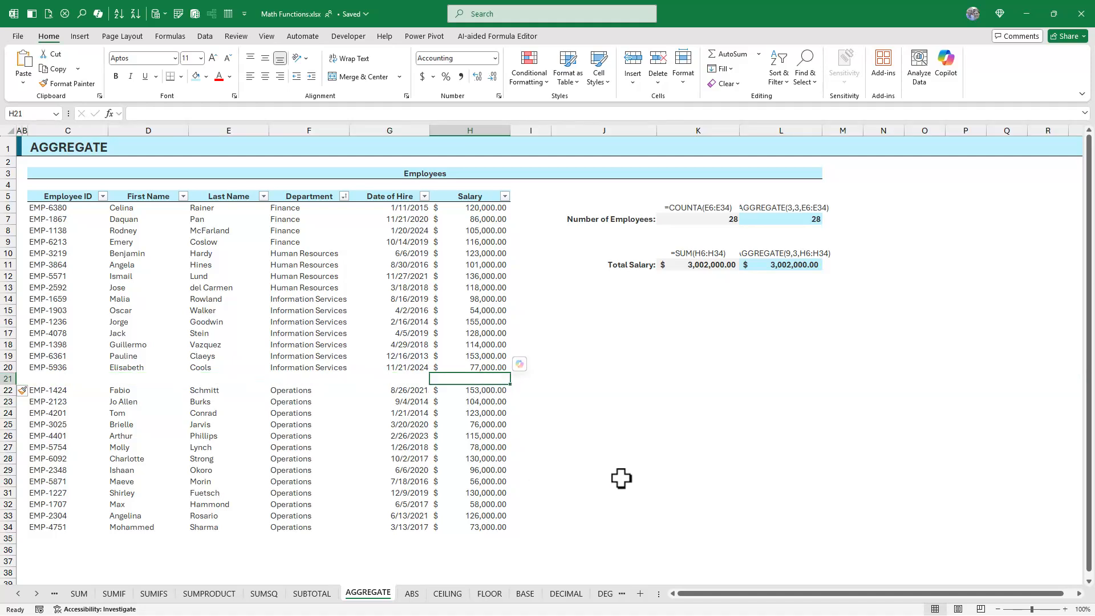
text(=agg)
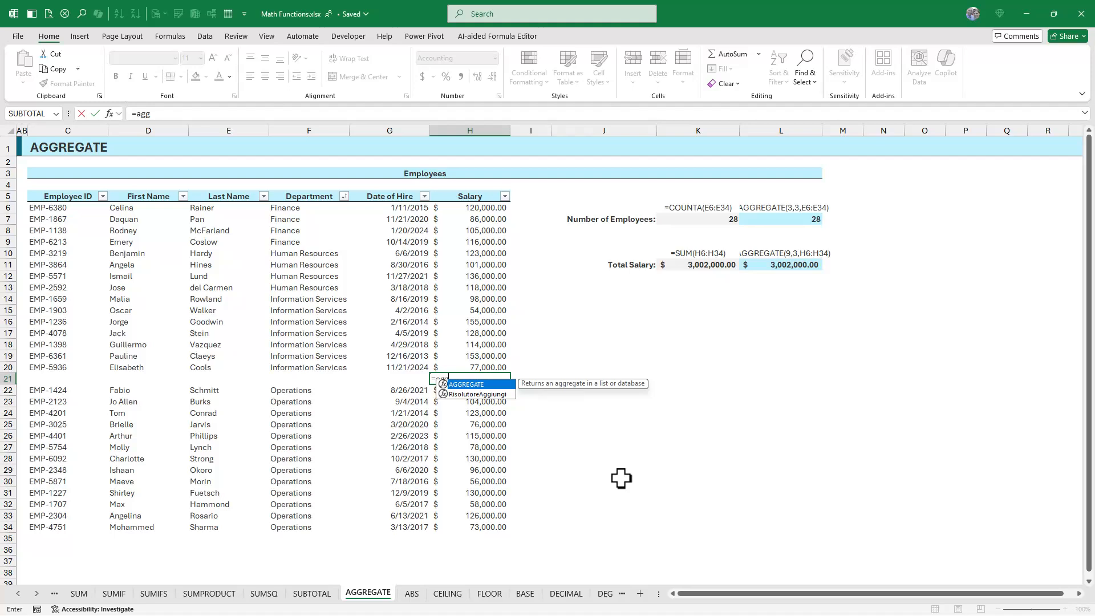
key(Tab)
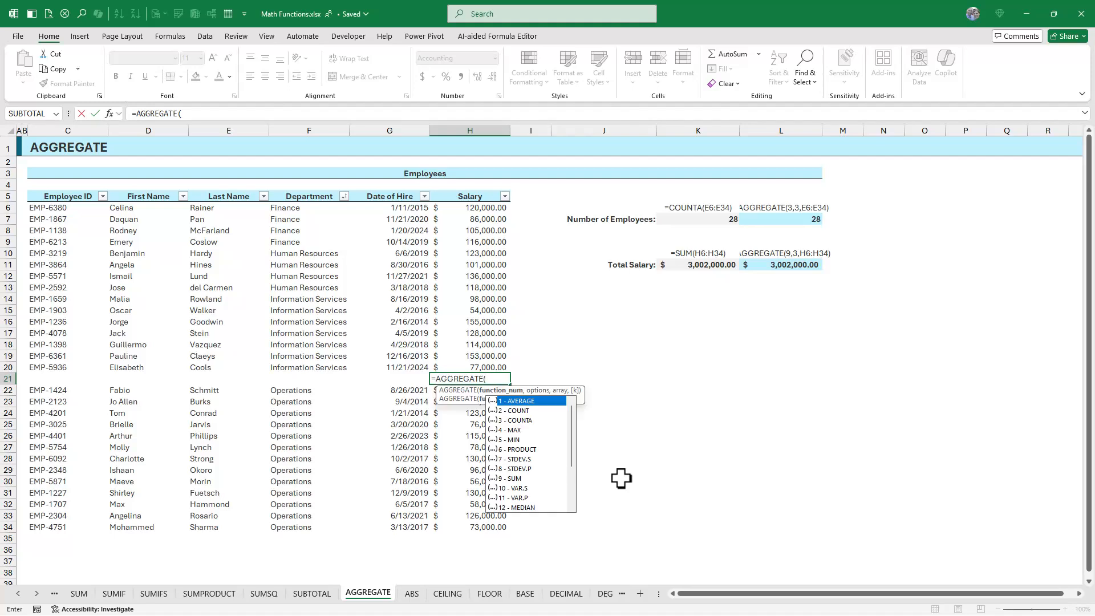
key(Down)
key(Down)
key(Down)
key(Down)
key(Down)
key(Down)
key(Down)
key(Down)
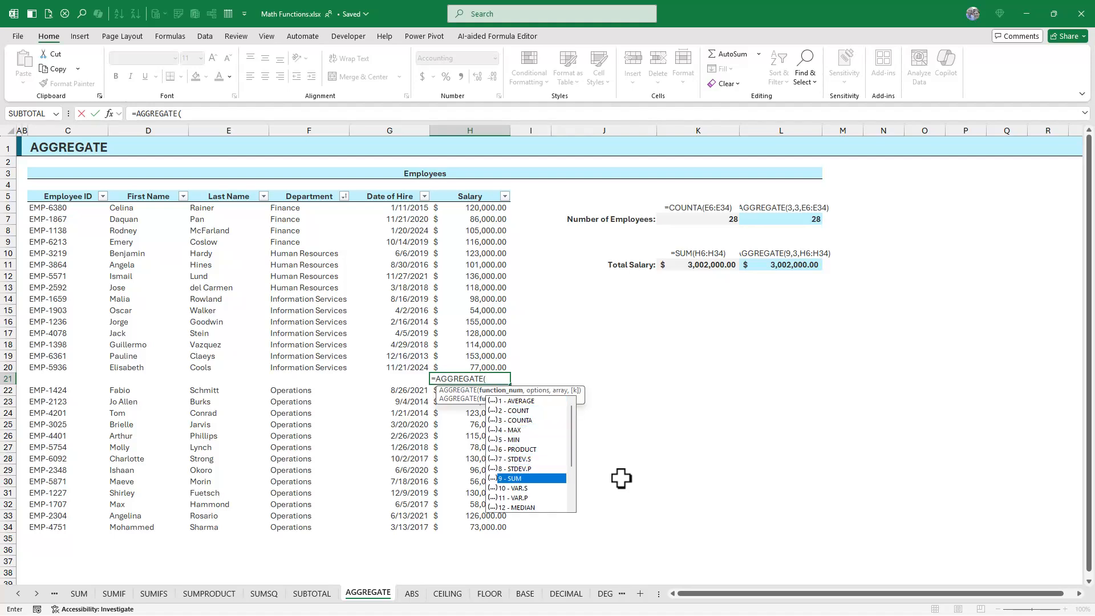
text(1)
key(Down)
key(Down)
key(Down)
key(Down)
key(Down)
key(Down)
key(Down)
key(Down)
key(Return)
key(Return)
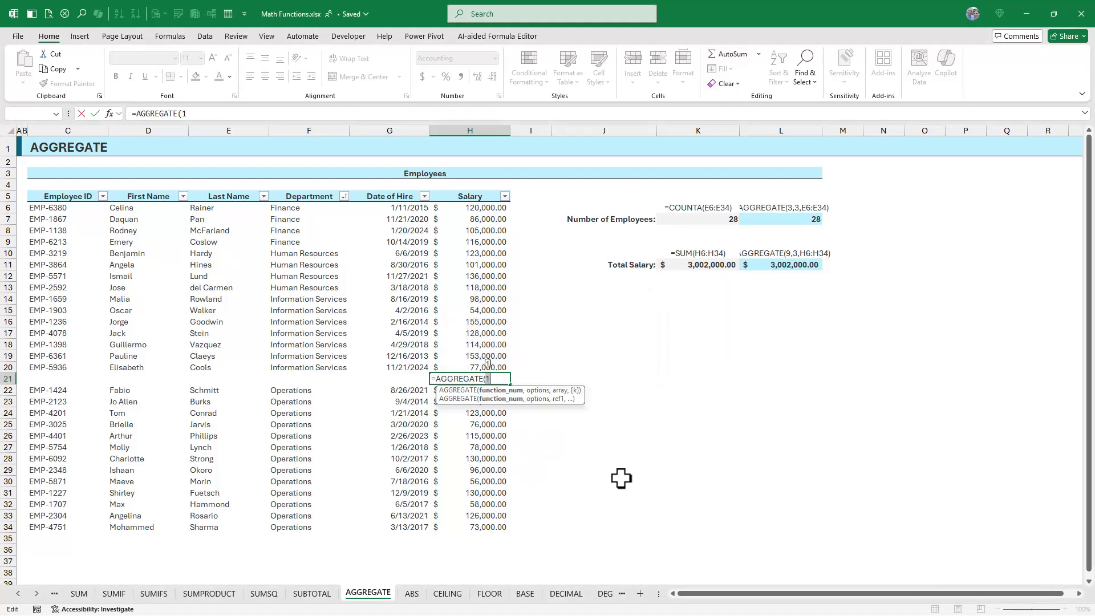
Complete the H21 formula as =AGGREGATE(9,3,H6:H20) to subtotal the Finance through Information Services salaries.
text(9,)
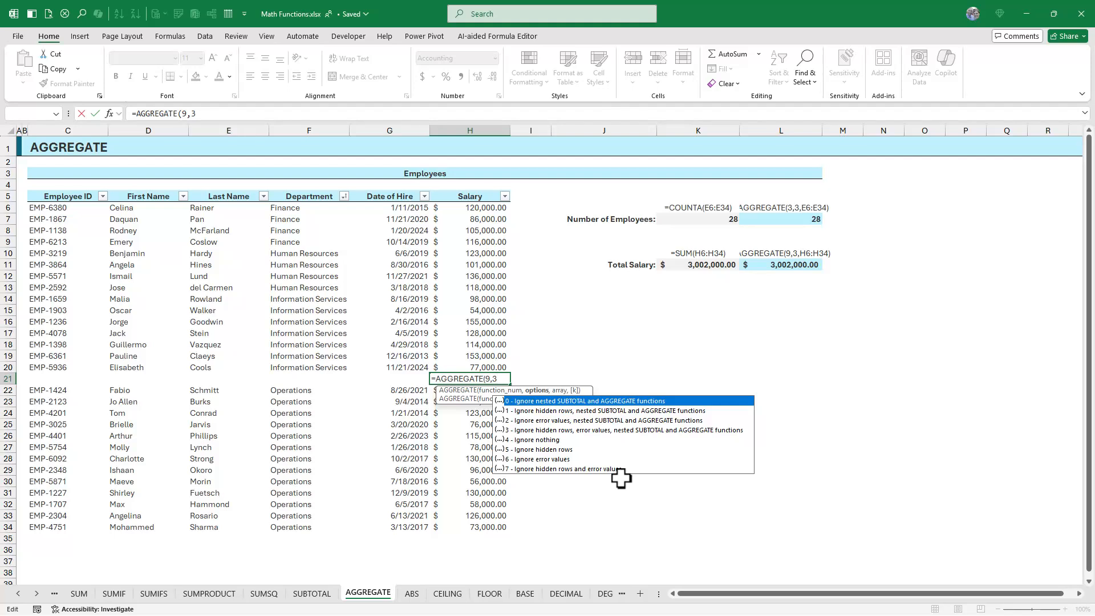
text(3,)
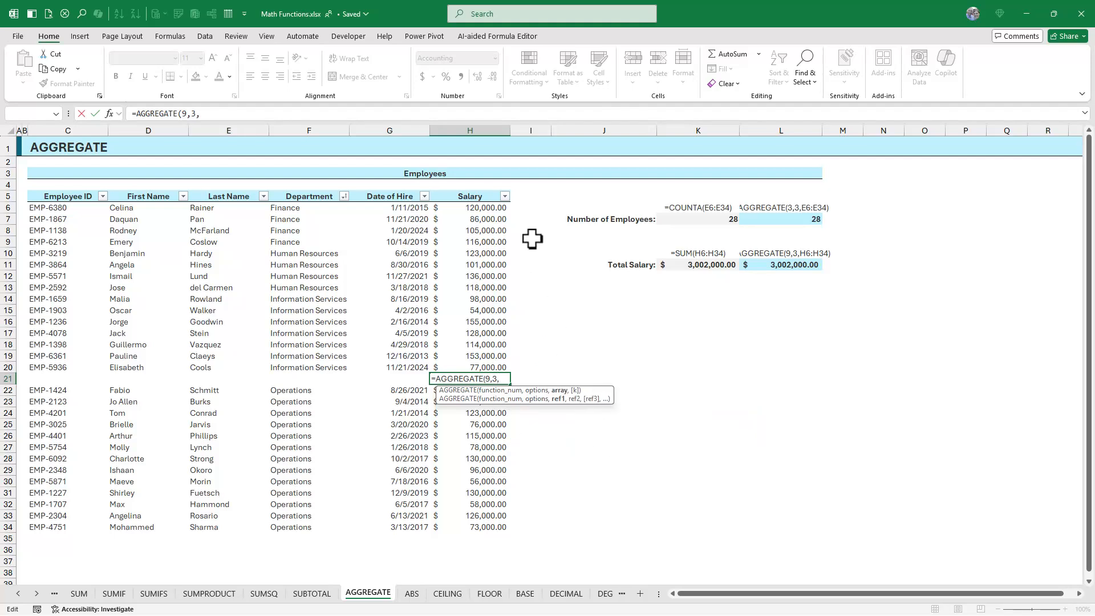
drag(479, 209, 491, 368)
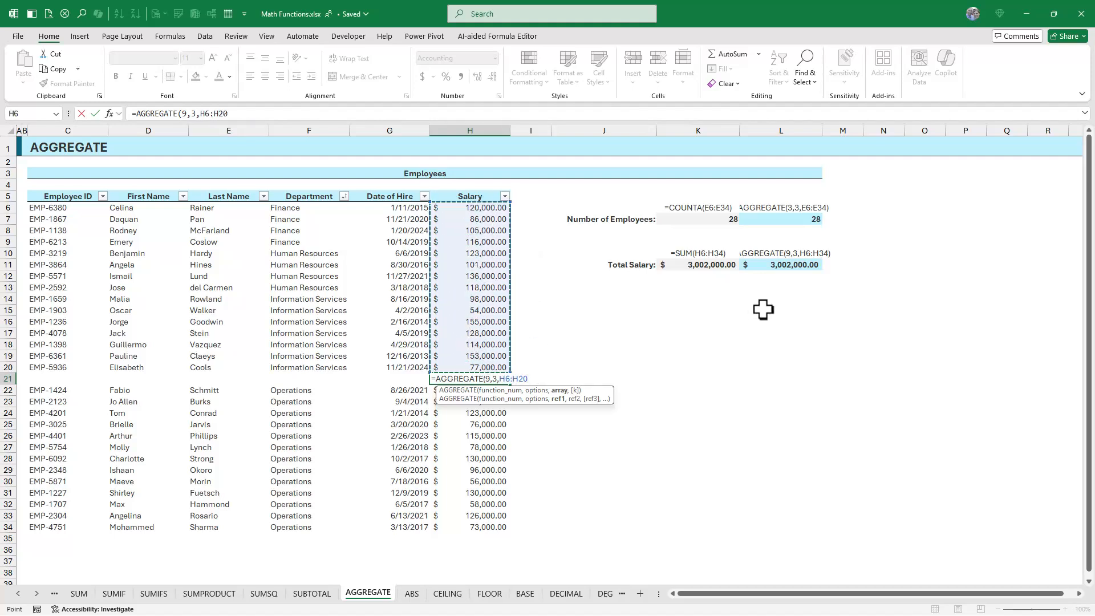
text())
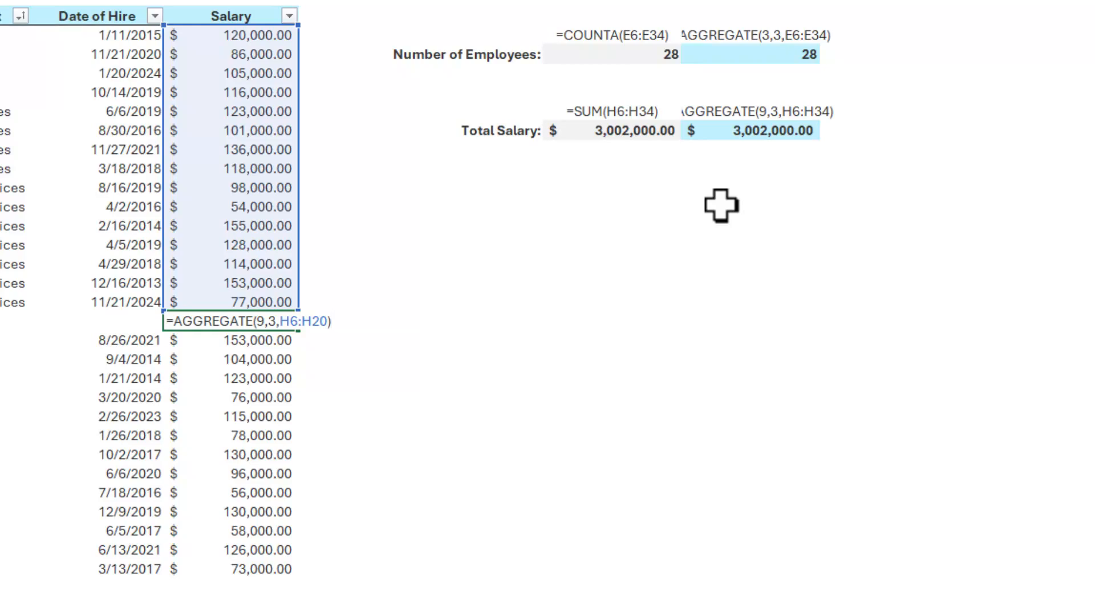
key(Return)
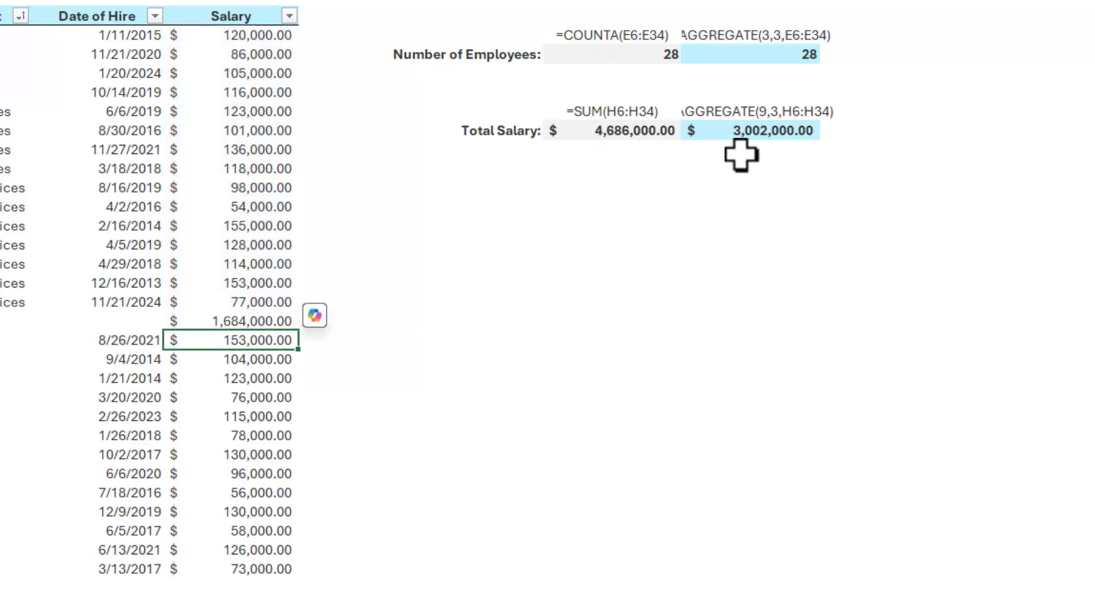
Compare the SUM total in K11 and the AGGREGATE total in L11 against the nested subtotal in H21 and the salaries in H6:H20.
click(745, 129)
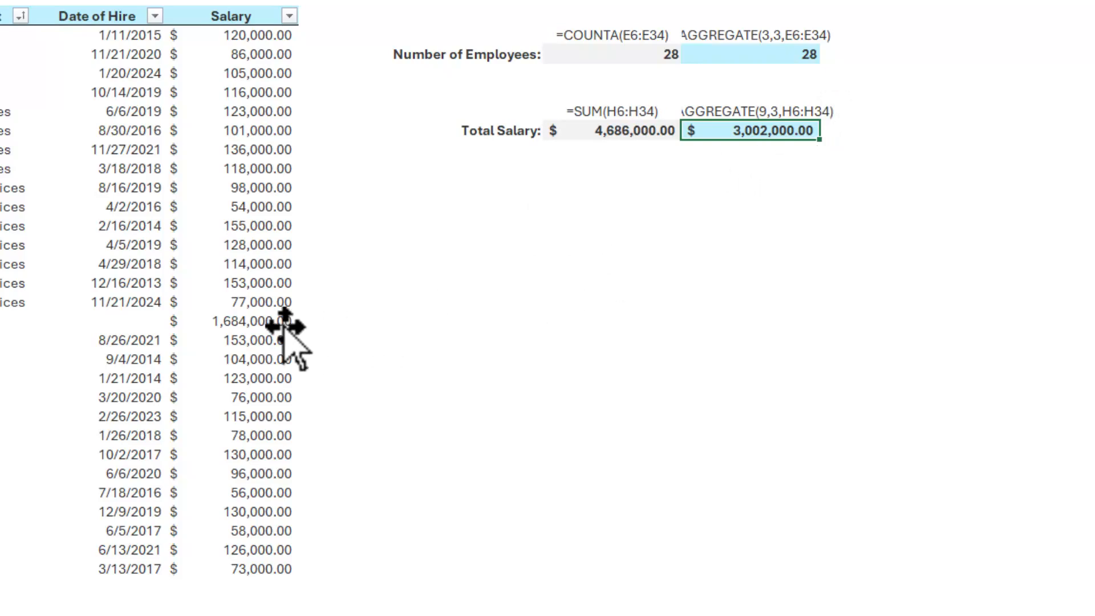
click(268, 321)
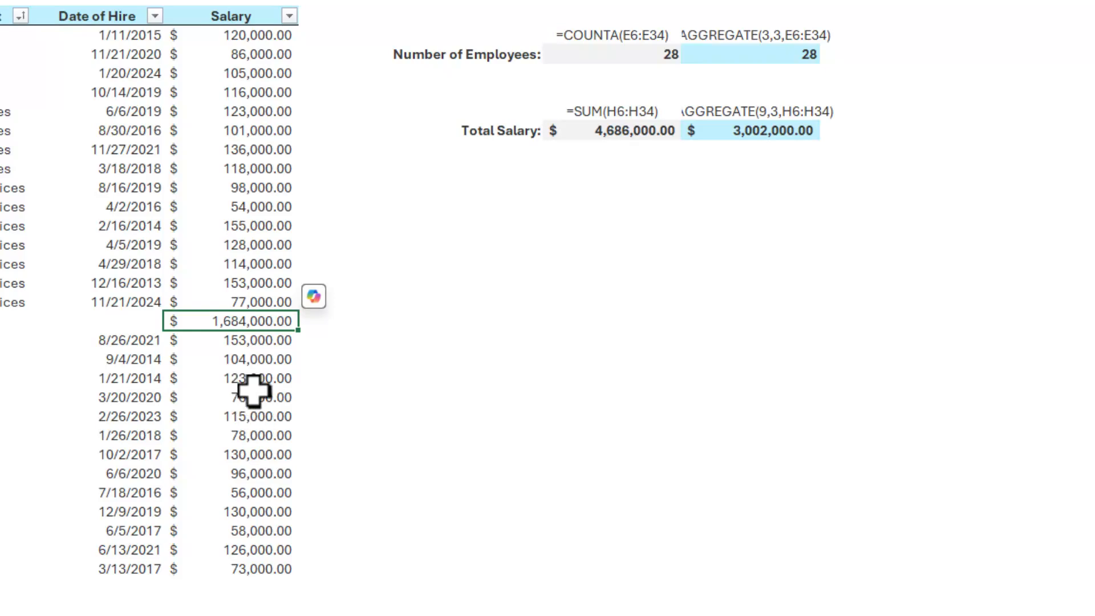
click(595, 131)
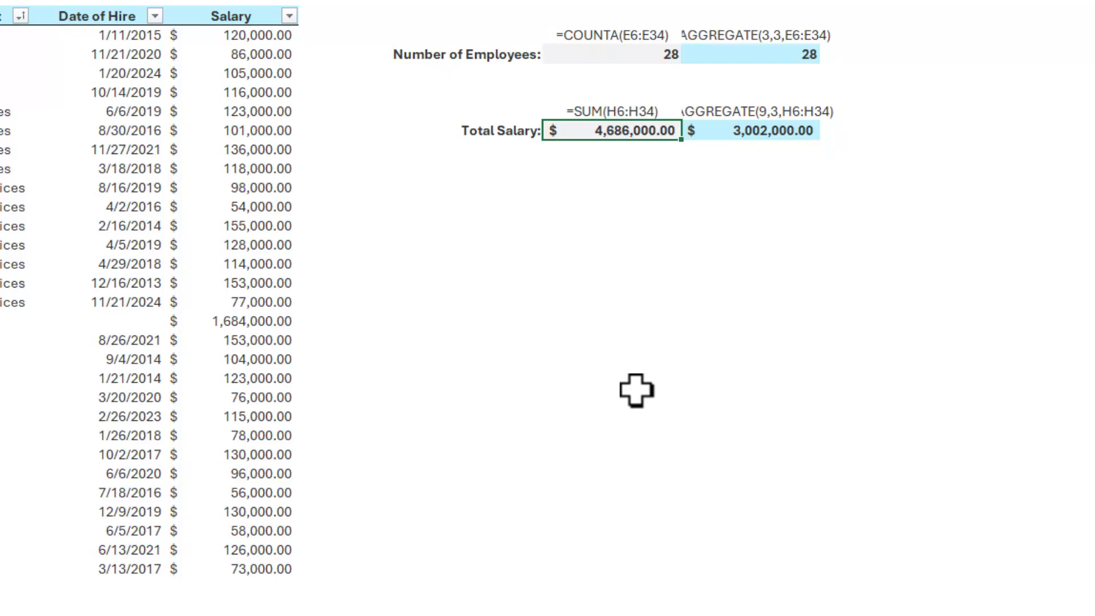
click(221, 321)
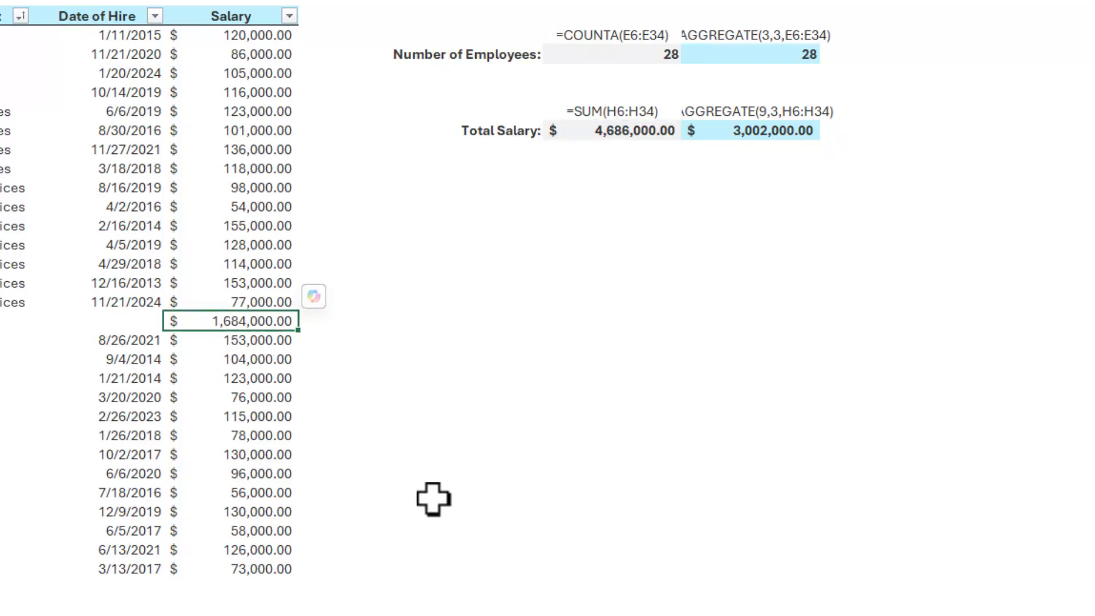
click(634, 136)
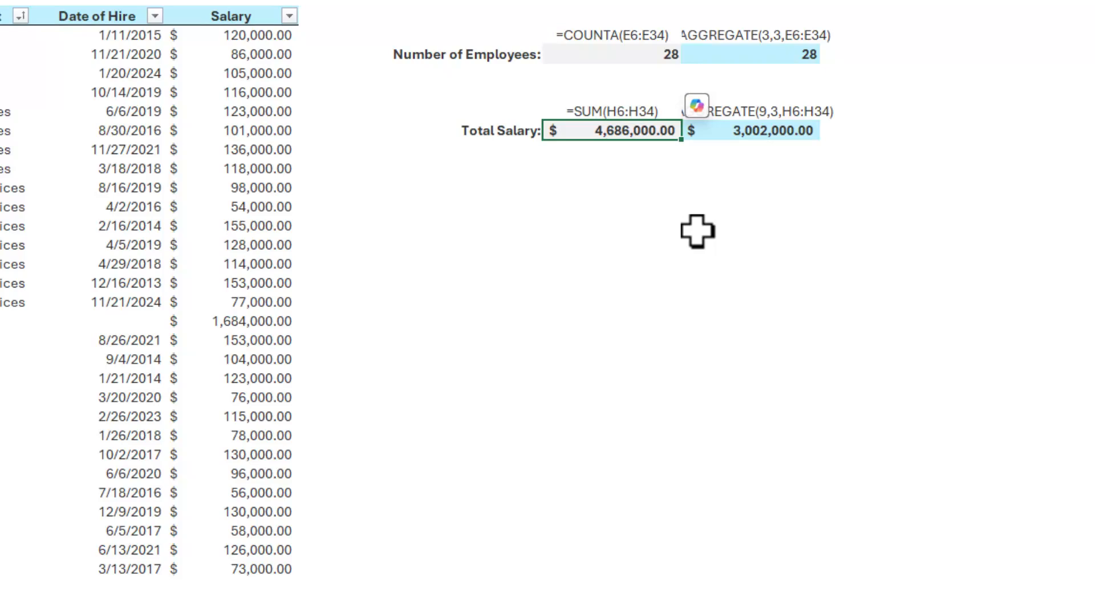
drag(232, 35, 254, 302)
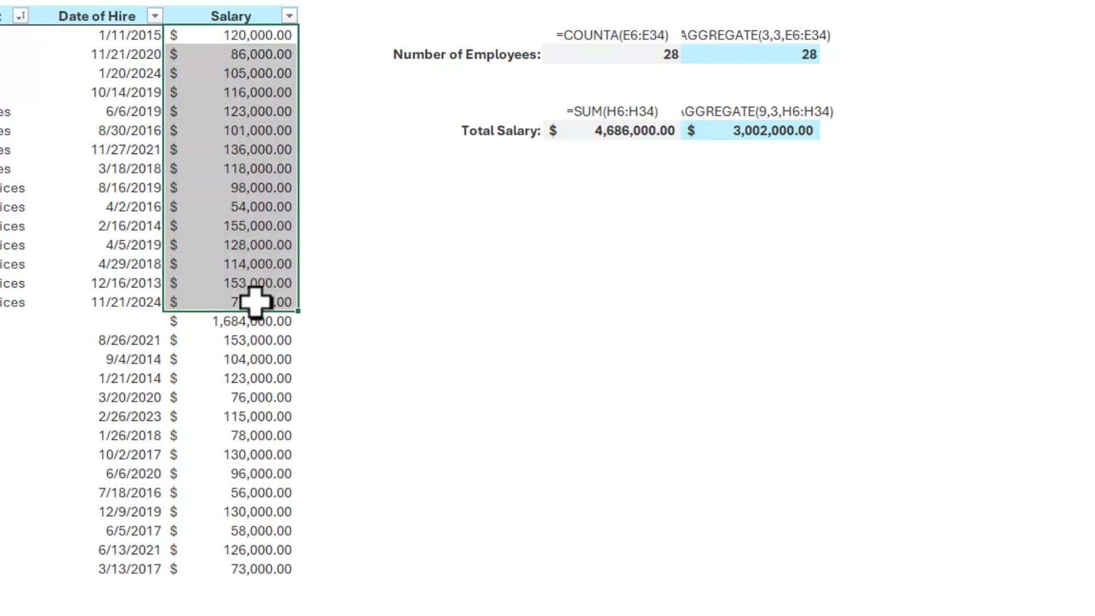
click(778, 130)
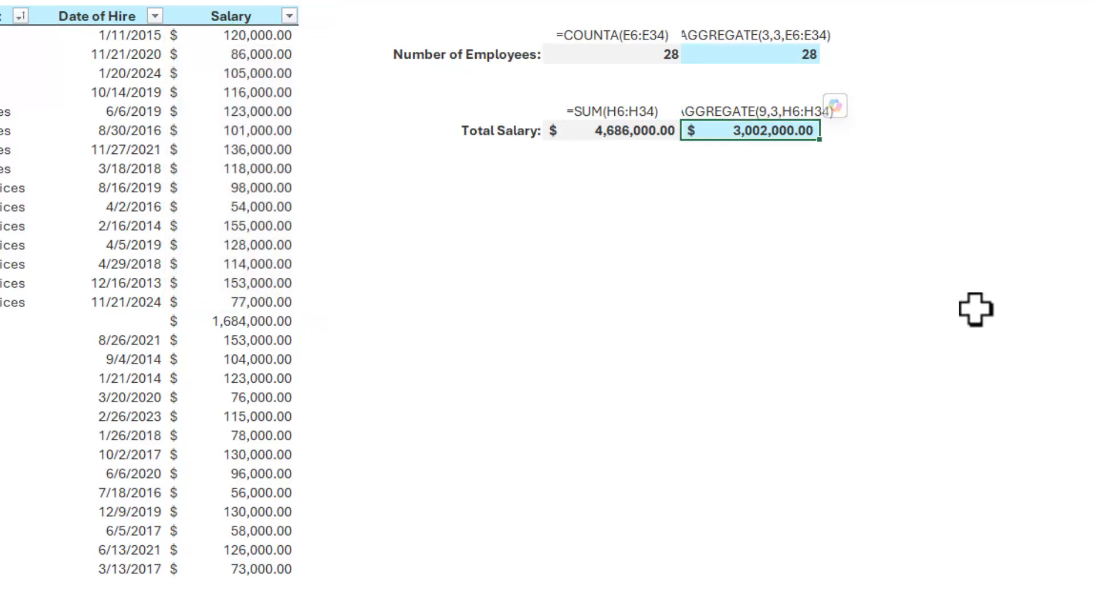
click(590, 137)
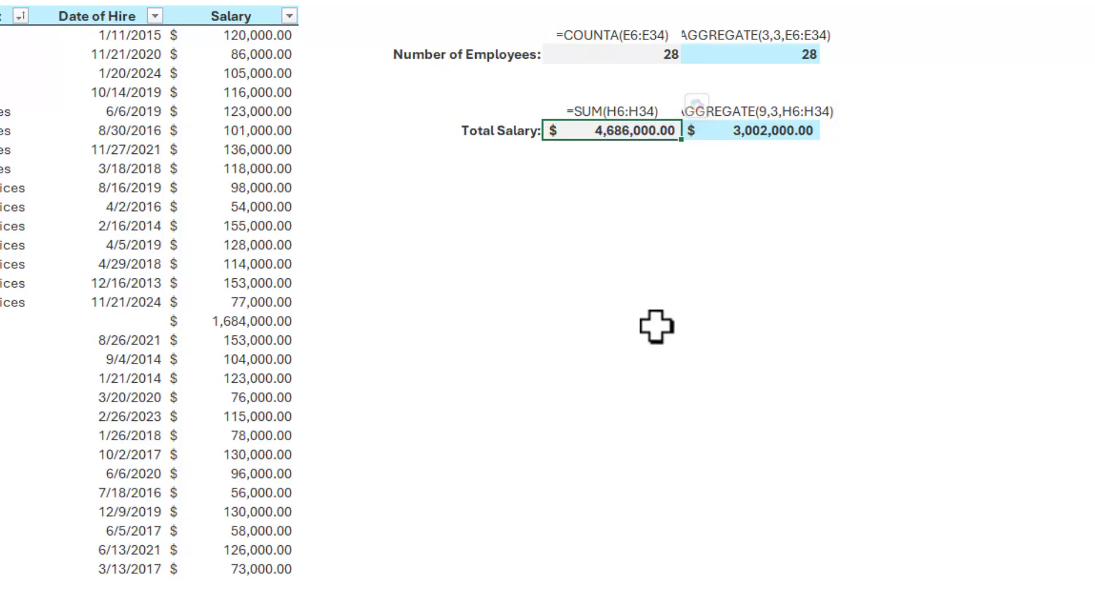